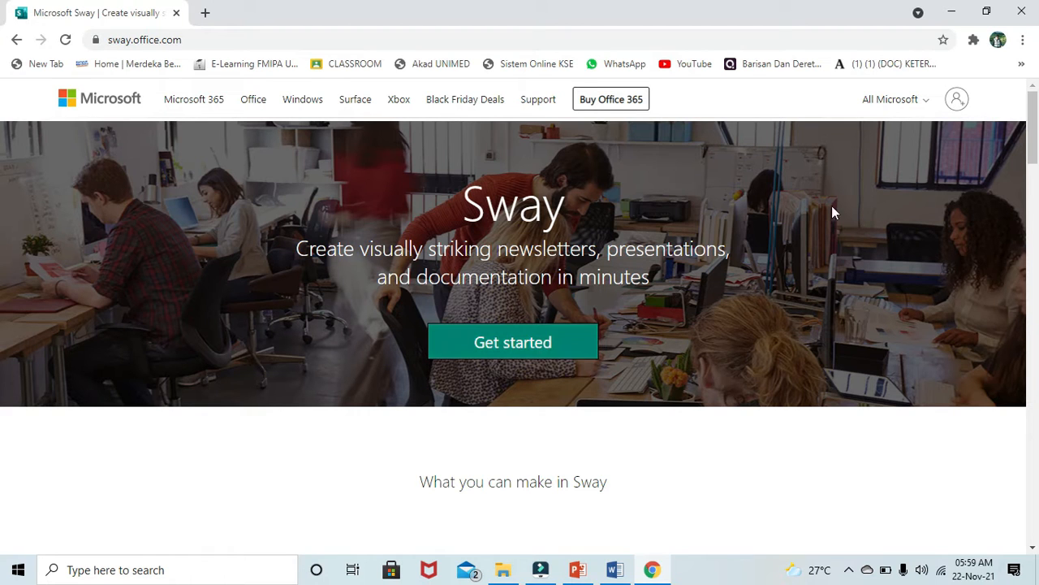
- Sign in to Sway with the Microsoft account e-mail and password, choosing to stay signed in
{"action": "left_click", "coordinate": [958, 103]}
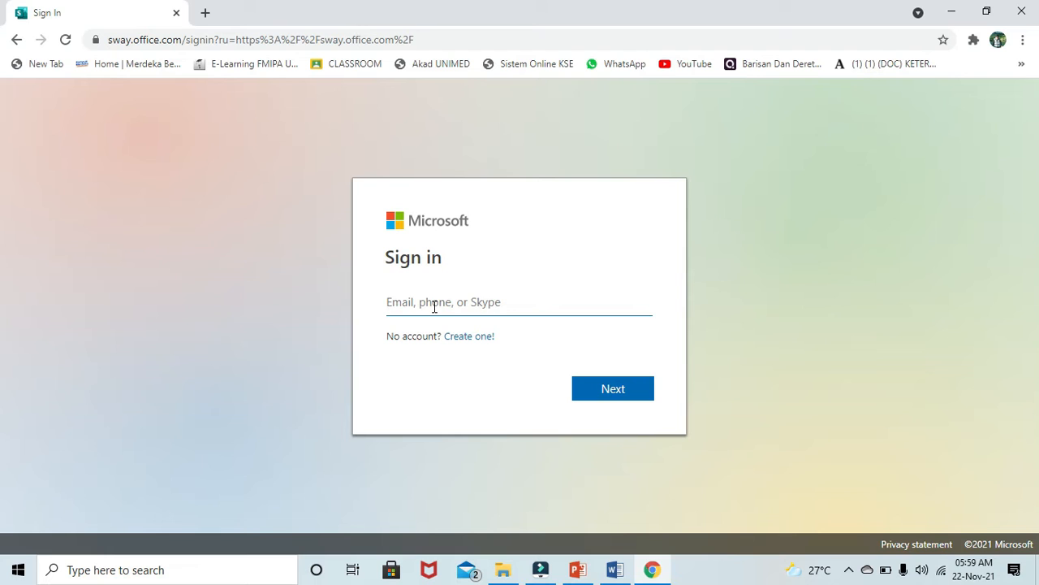
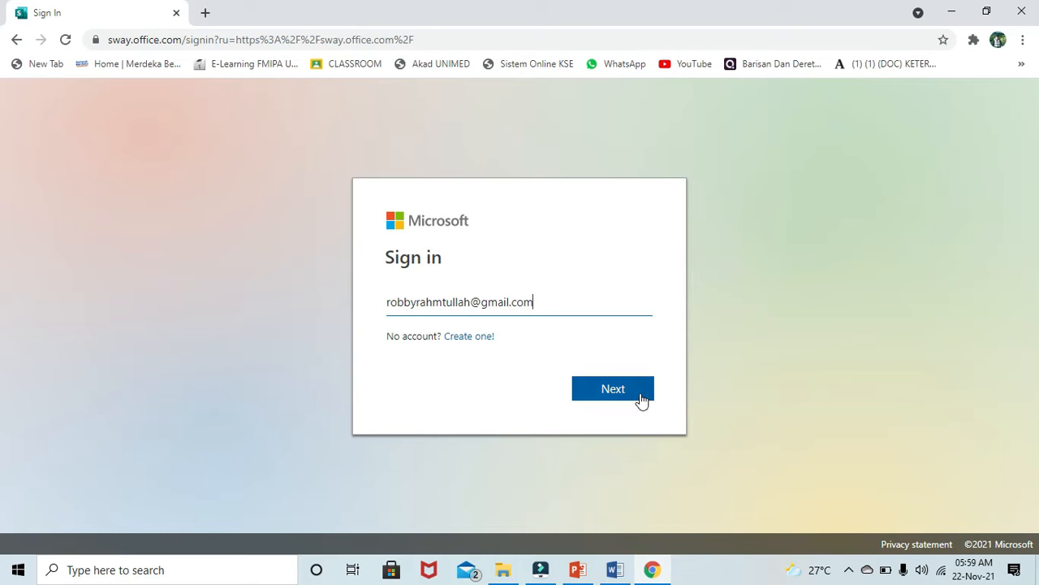
{"action": "left_click", "coordinate": [638, 397]}
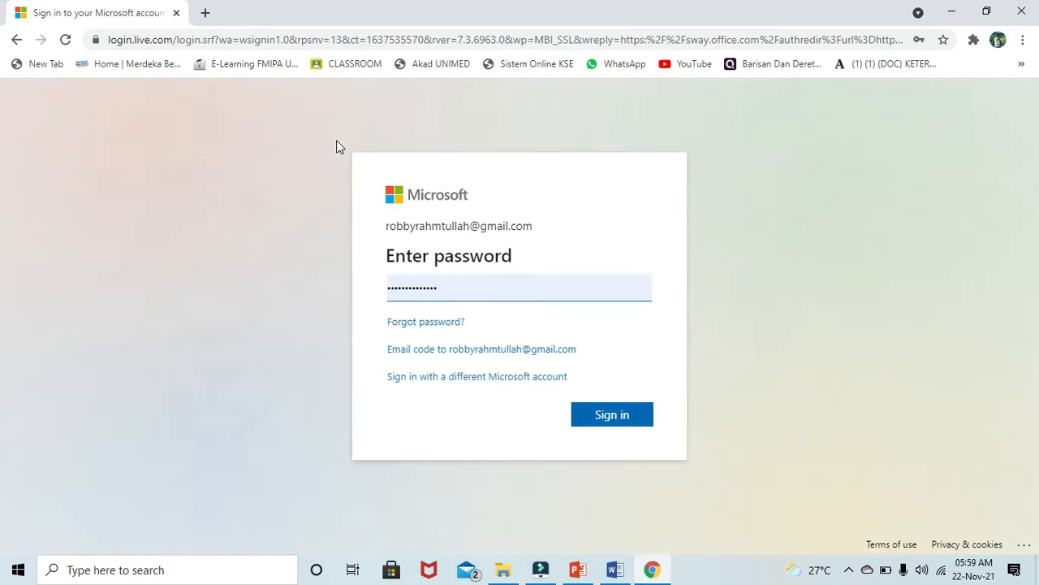
{"action": "left_click", "coordinate": [607, 412]}
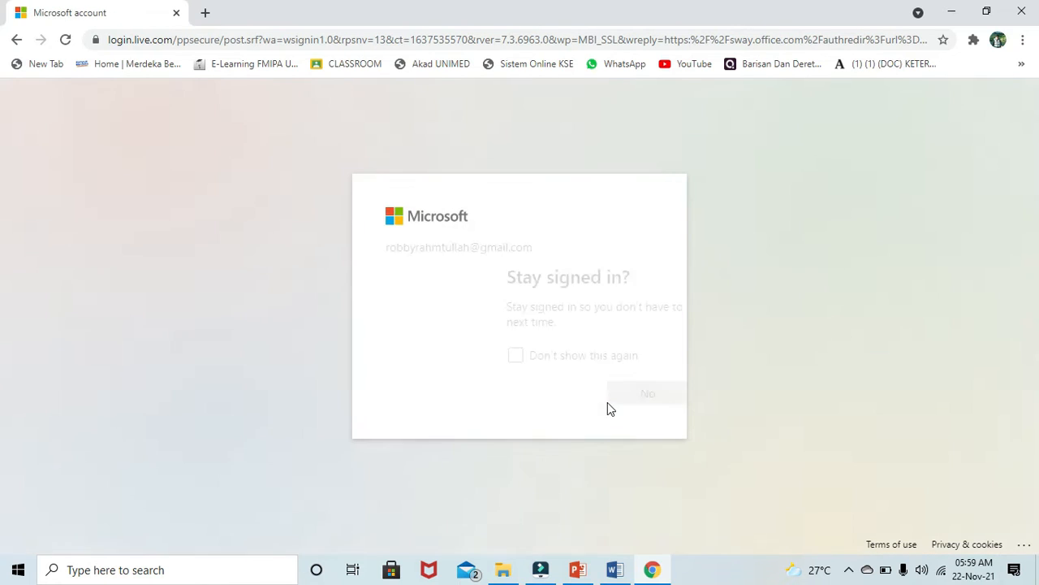
{"action": "left_click", "coordinate": [607, 403]}
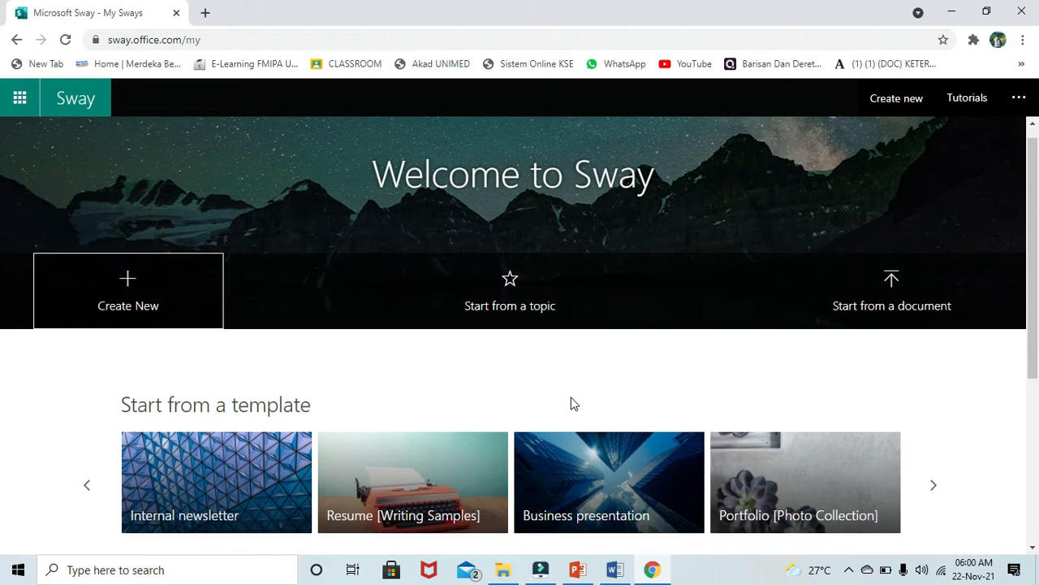
- Scroll through the My Sways templates and featured Sways, paging to the next featured set
{"action": "scroll", "coordinate": [571, 404], "scroll_direction": "down", "scroll_amount": 2}
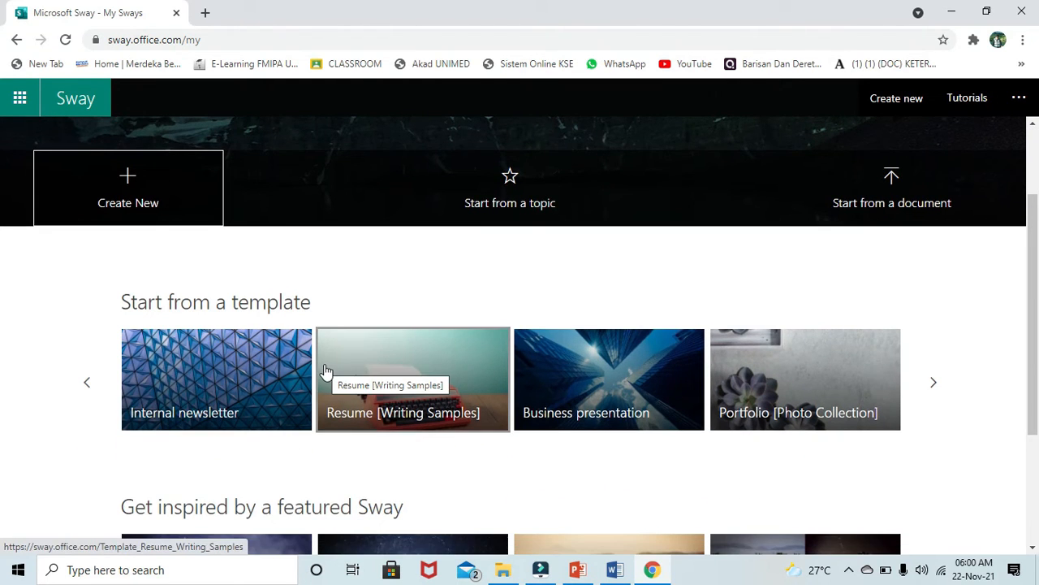
{"action": "scroll", "coordinate": [325, 372], "scroll_direction": "down", "scroll_amount": 1}
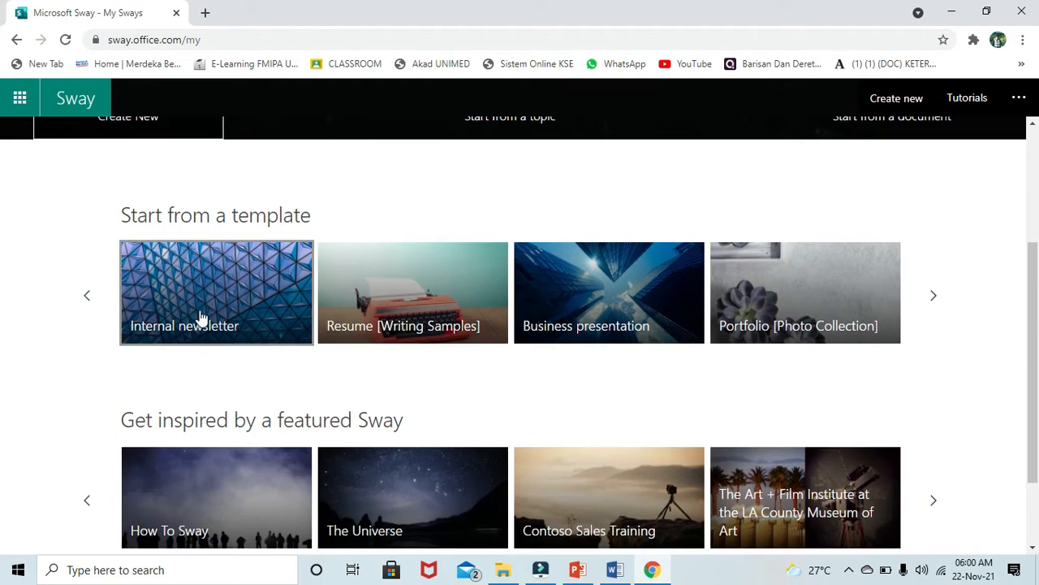
{"action": "scroll", "coordinate": [509, 268], "scroll_direction": "down", "scroll_amount": 2}
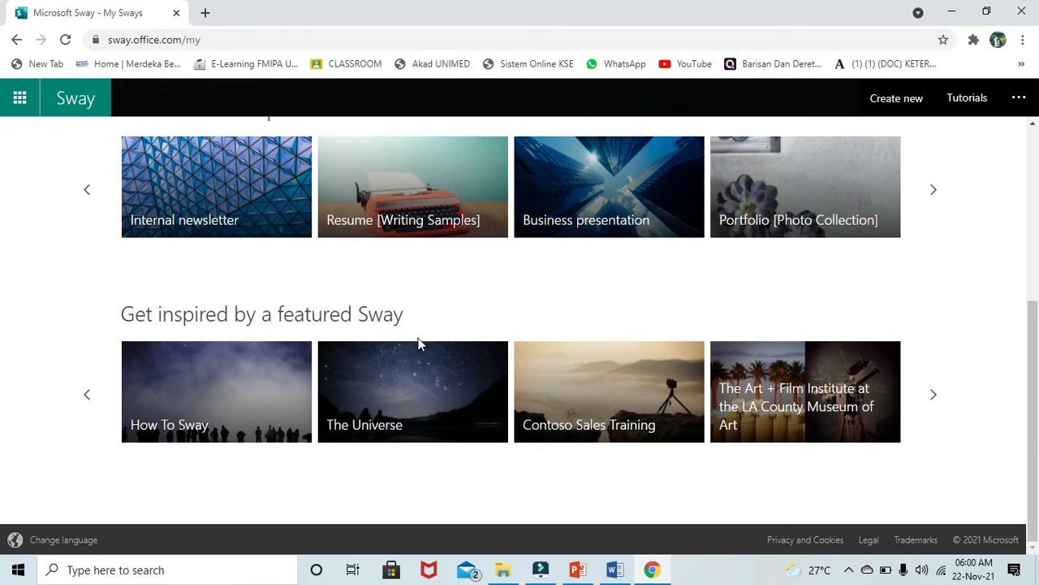
{"action": "scroll", "coordinate": [420, 342], "scroll_direction": "up", "scroll_amount": 4}
{"action": "scroll", "coordinate": [420, 342], "scroll_direction": "down", "scroll_amount": 4}
{"action": "left_click", "coordinate": [937, 404]}
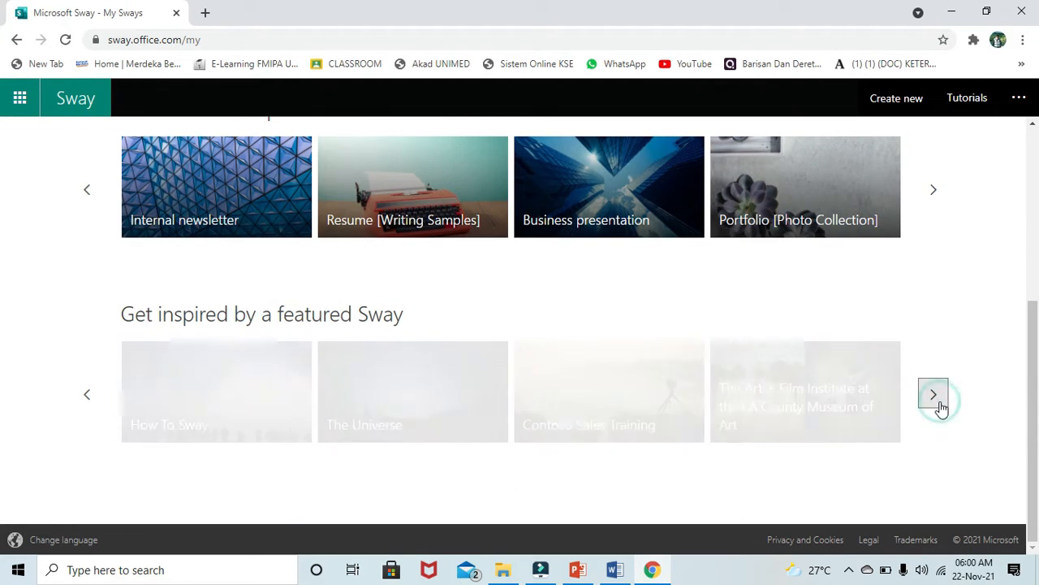
{"action": "scroll", "coordinate": [662, 335], "scroll_direction": "up", "scroll_amount": 4}
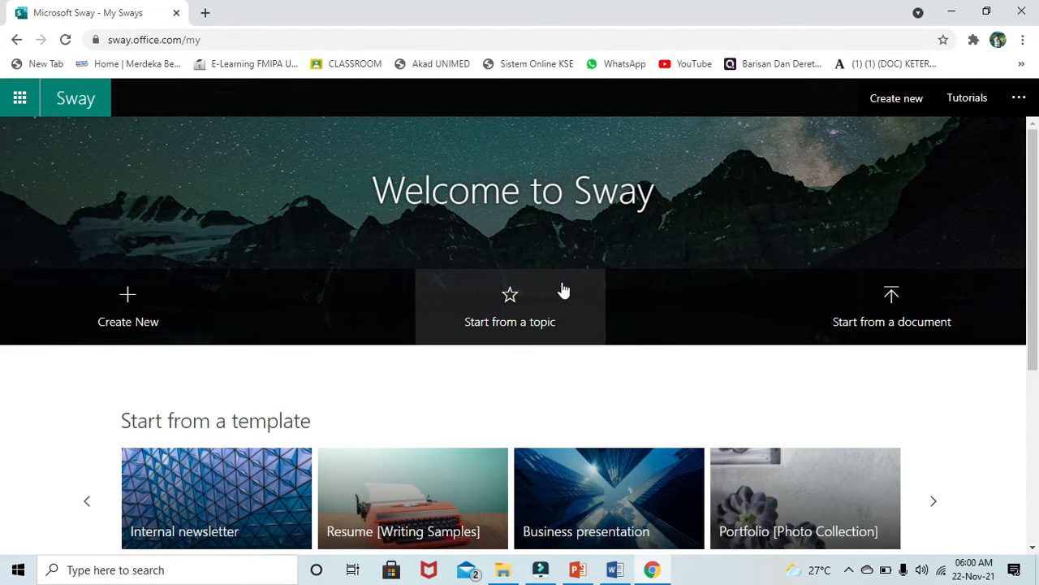
{"action": "left_click", "coordinate": [514, 296]}
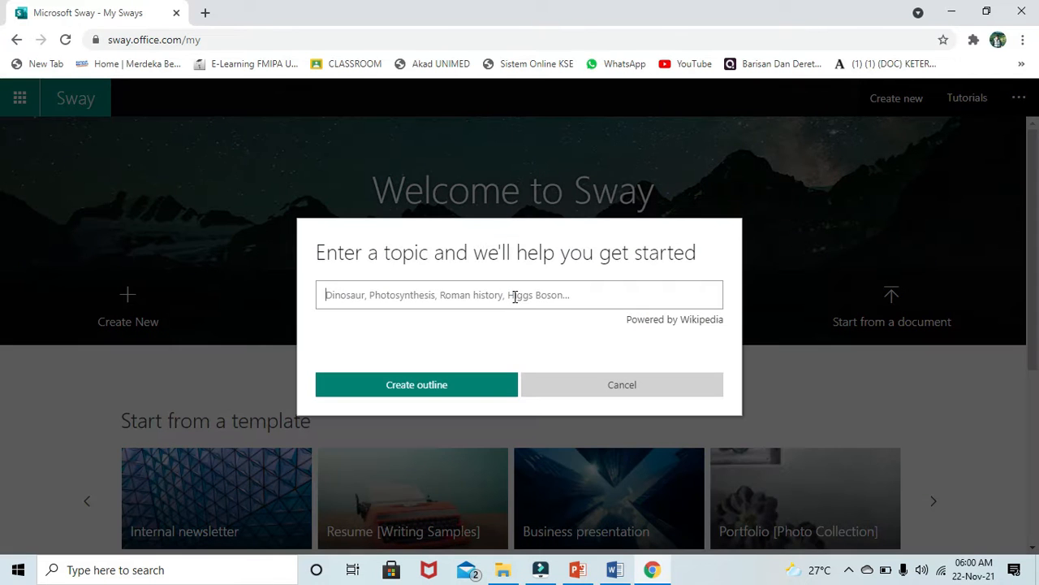
{"action": "left_click", "coordinate": [604, 387]}
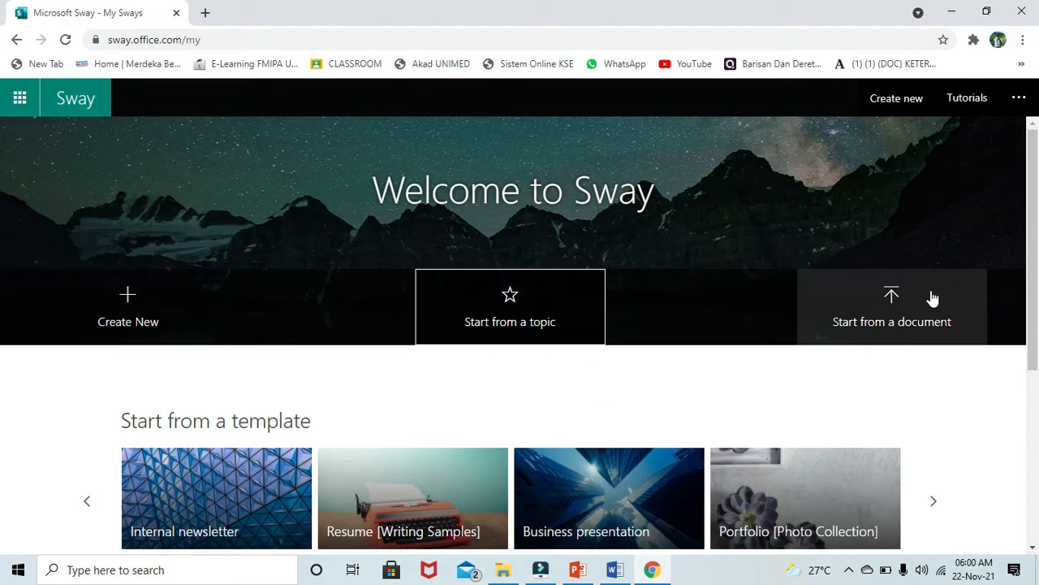
{"action": "left_click", "coordinate": [895, 325]}
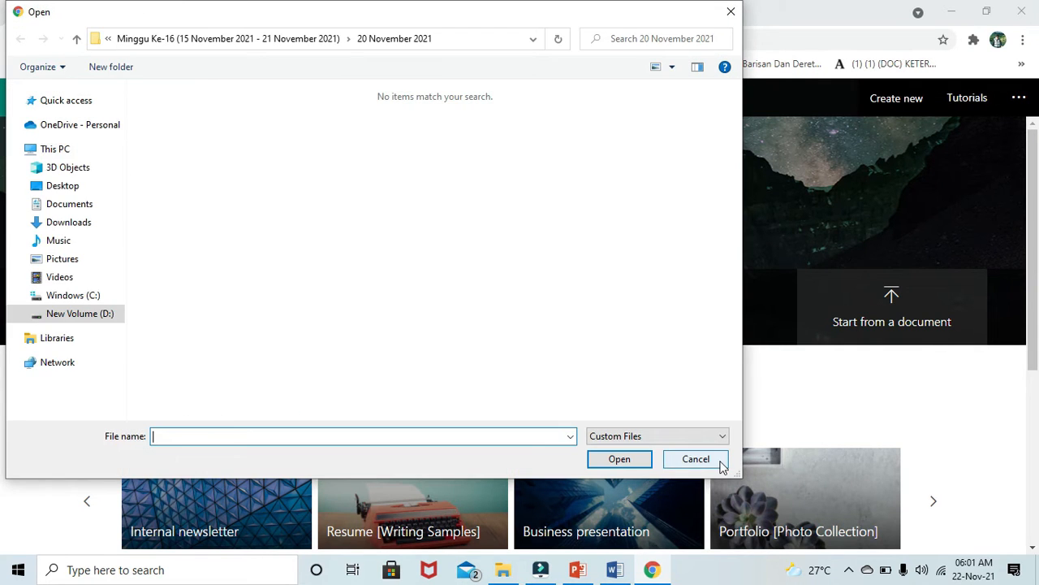
{"action": "left_click", "coordinate": [721, 463]}
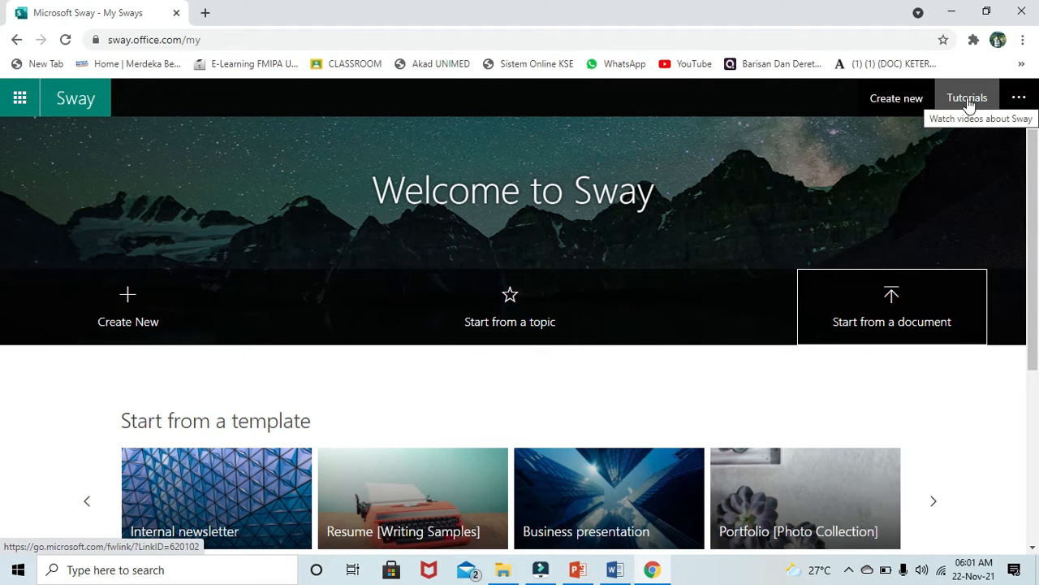
{"action": "left_click", "coordinate": [1014, 106]}
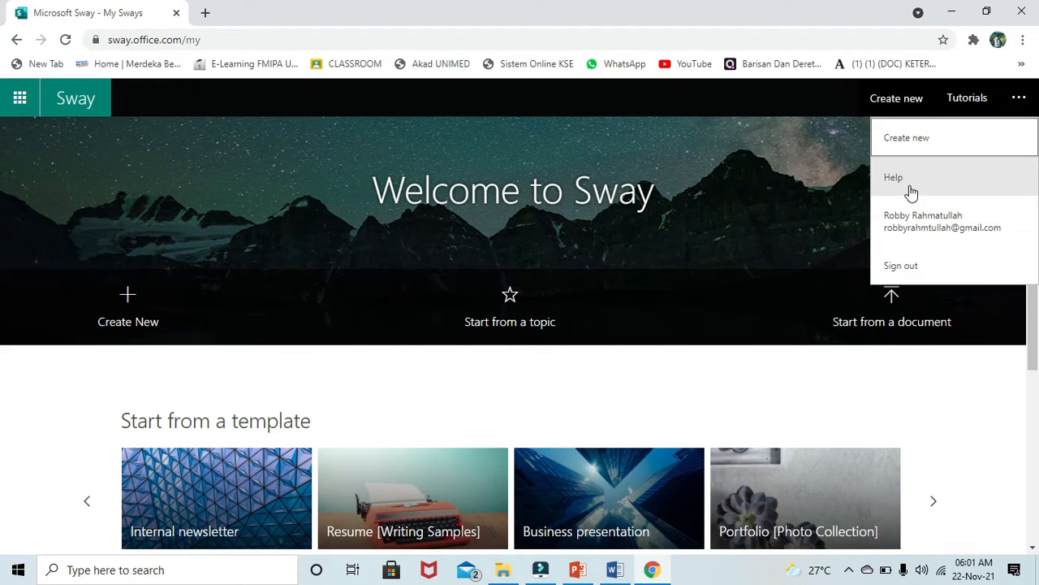
{"action": "left_click", "coordinate": [698, 365]}
{"action": "scroll", "coordinate": [699, 364], "scroll_direction": "down", "scroll_amount": 2}
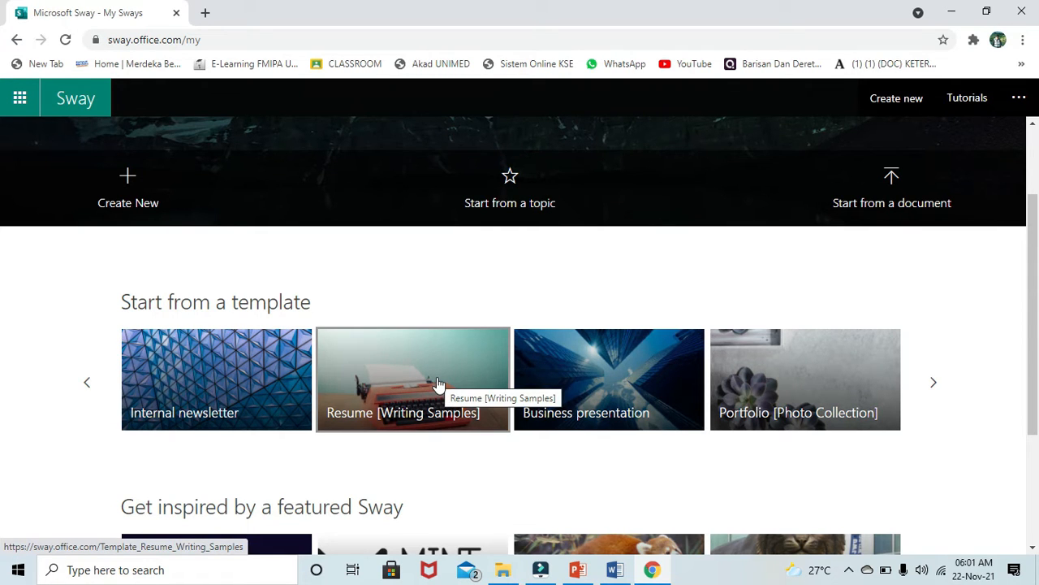
{"action": "scroll", "coordinate": [437, 383], "scroll_direction": "down", "scroll_amount": 3}
{"action": "scroll", "coordinate": [436, 383], "scroll_direction": "up", "scroll_amount": 5}
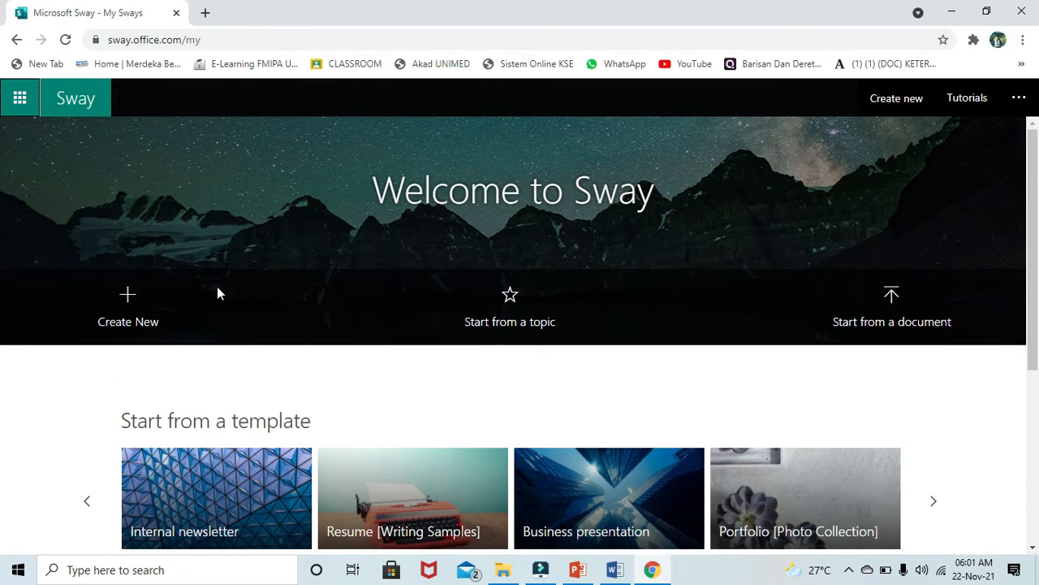
{"action": "left_click", "coordinate": [187, 324]}
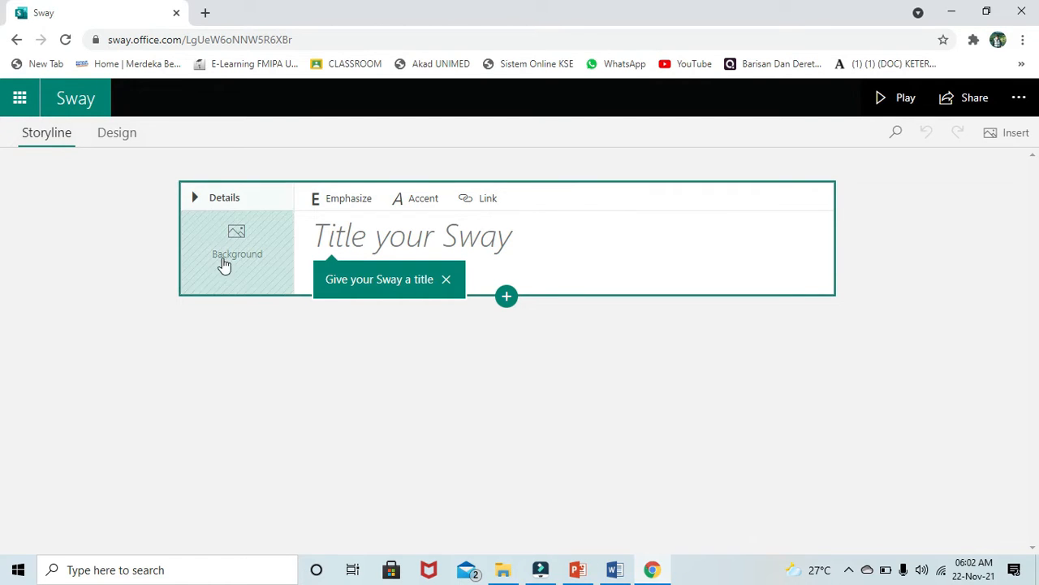
- Toggle the blank Sway's title card details, place the cursor in the title, and view the extra options menu
{"action": "left_click", "coordinate": [194, 200]}
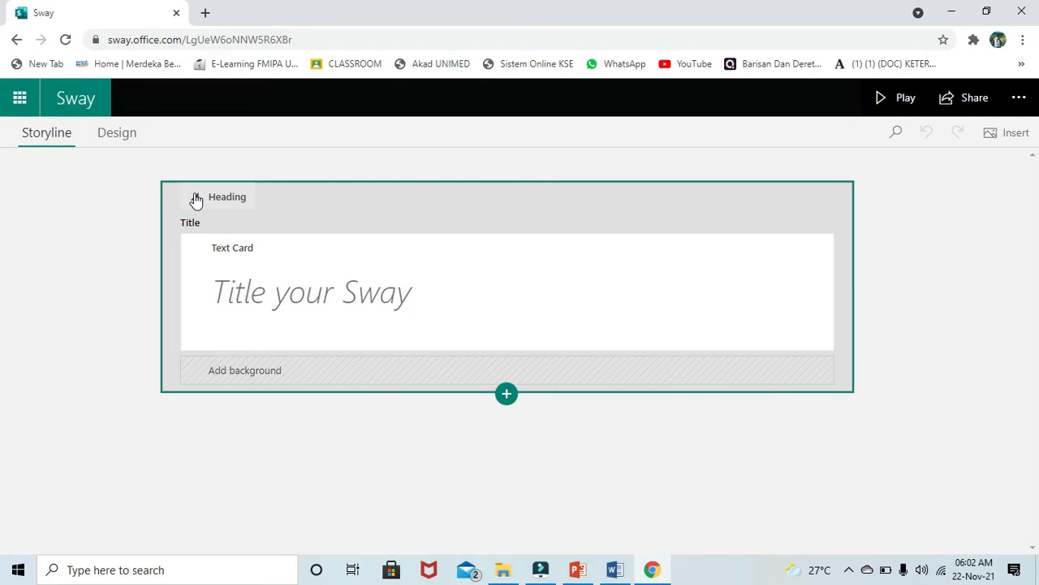
{"action": "left_click", "coordinate": [194, 199]}
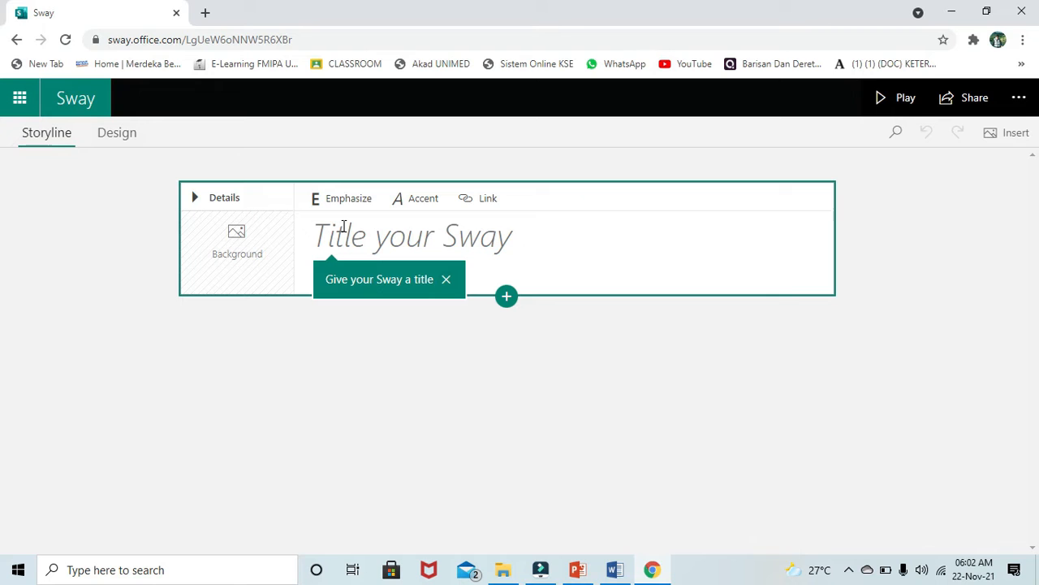
{"action": "left_click", "coordinate": [385, 237]}
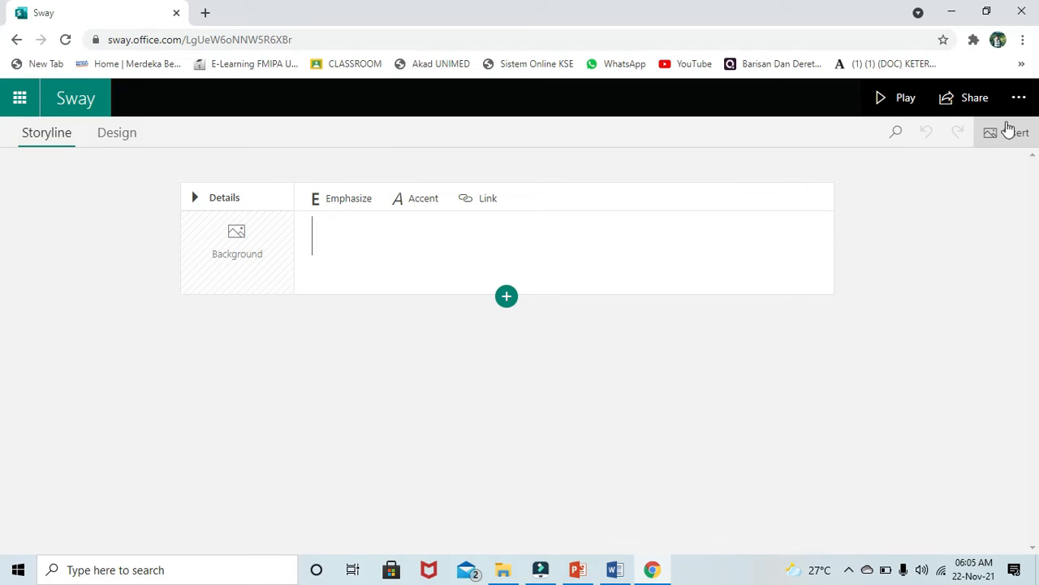
{"action": "left_click", "coordinate": [1019, 98]}
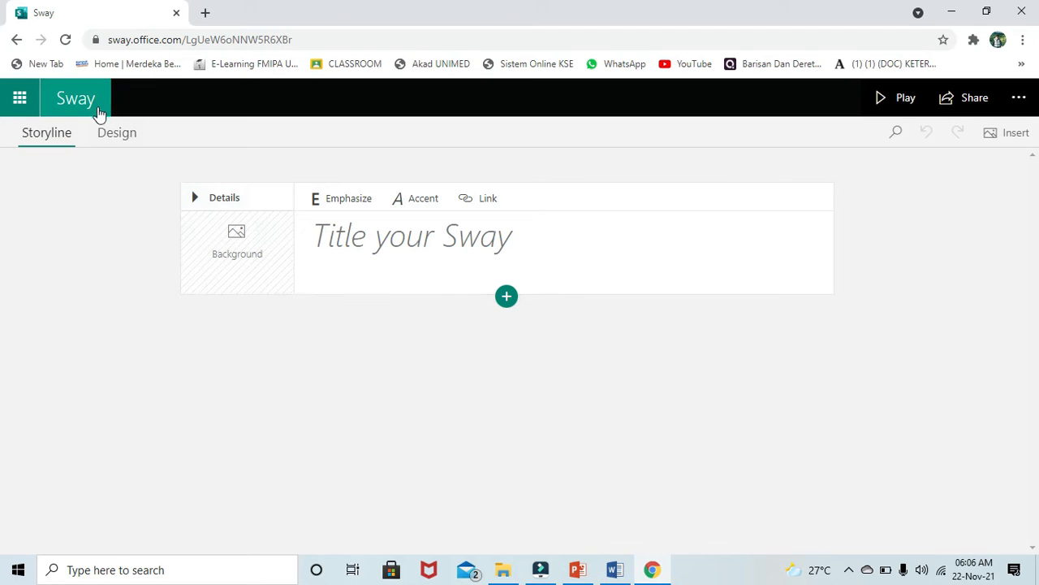
{"action": "left_click", "coordinate": [120, 135]}
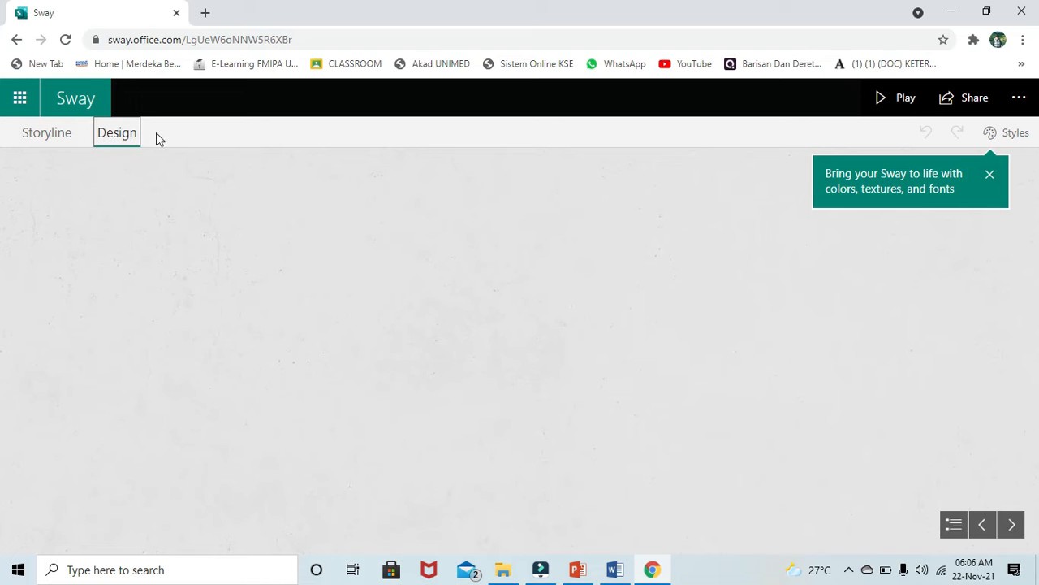
{"action": "left_click", "coordinate": [1020, 132]}
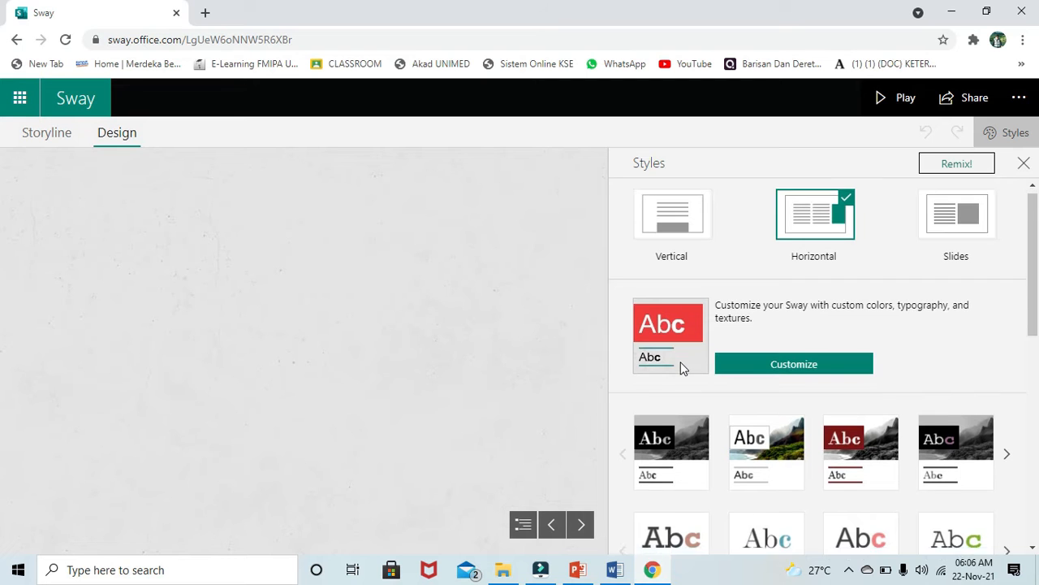
{"action": "scroll", "coordinate": [680, 367], "scroll_direction": "down", "scroll_amount": 4}
{"action": "scroll", "coordinate": [679, 366], "scroll_direction": "down", "scroll_amount": 2}
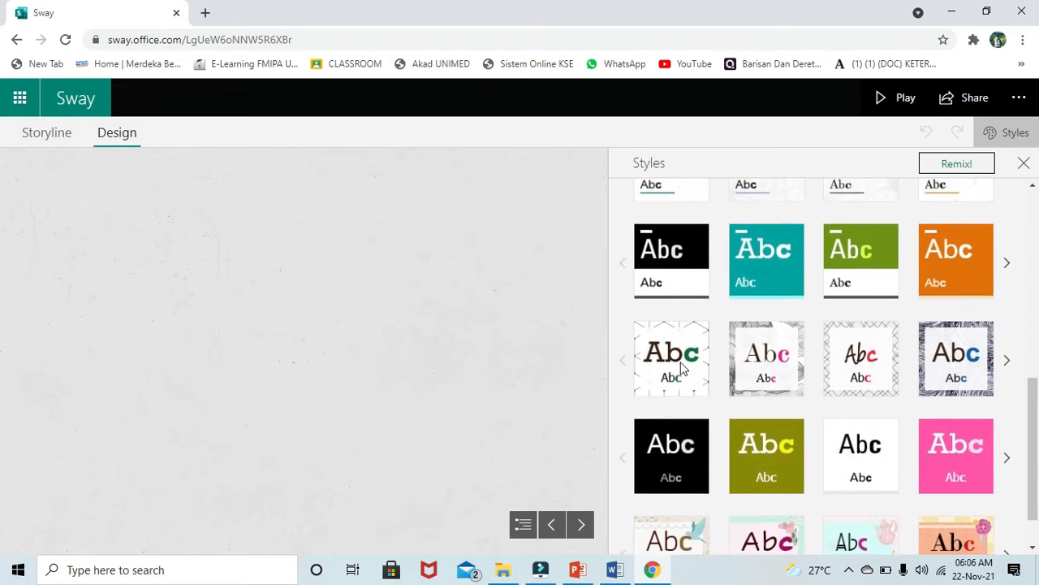
{"action": "scroll", "coordinate": [680, 365], "scroll_direction": "up", "scroll_amount": 6}
{"action": "left_click", "coordinate": [375, 287]}
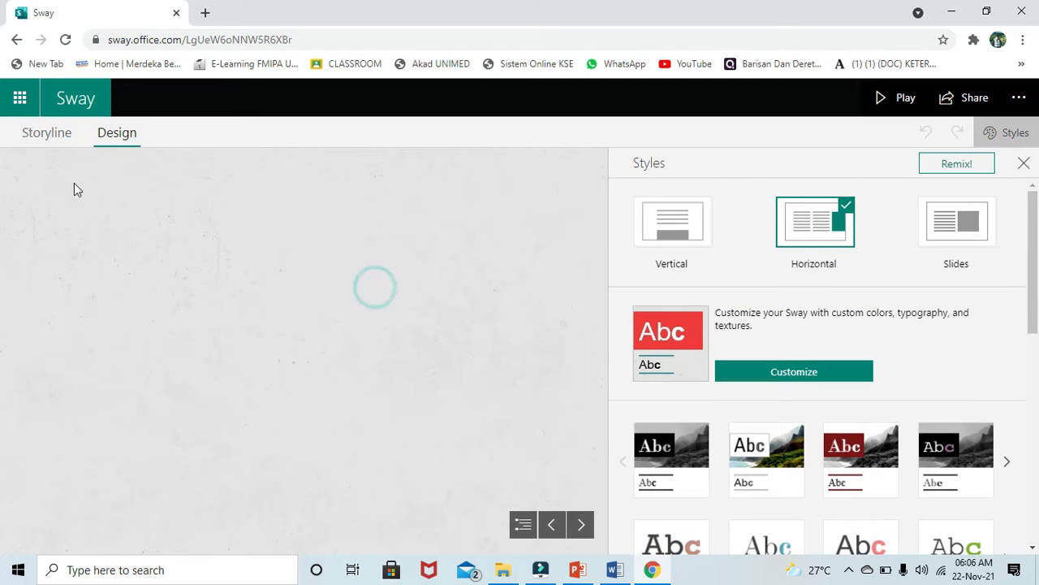
{"action": "left_click", "coordinate": [47, 132]}
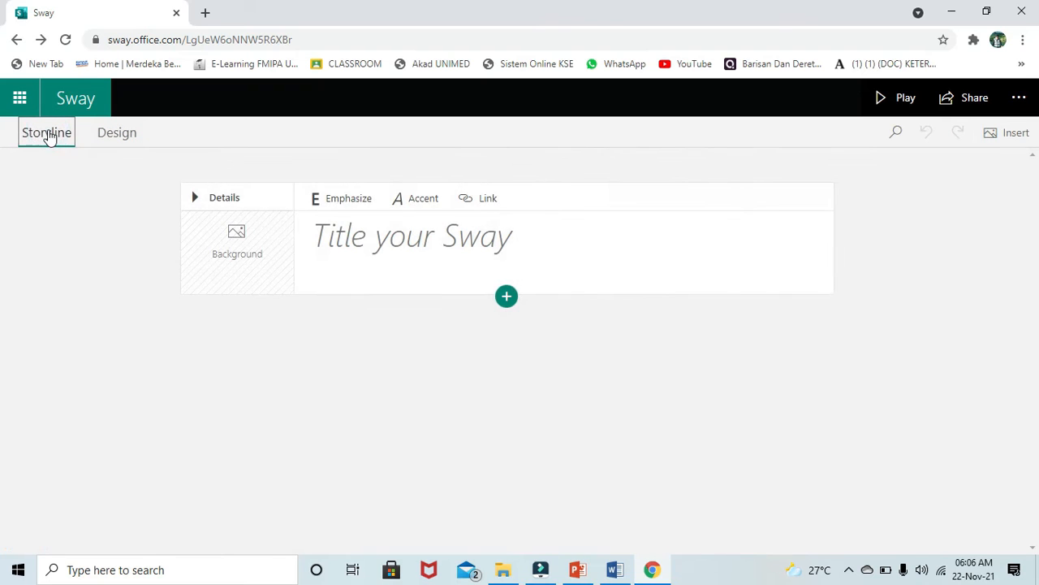
- Search Technology images for the title card background and select the blue globe picture
{"action": "left_click", "coordinate": [250, 261]}
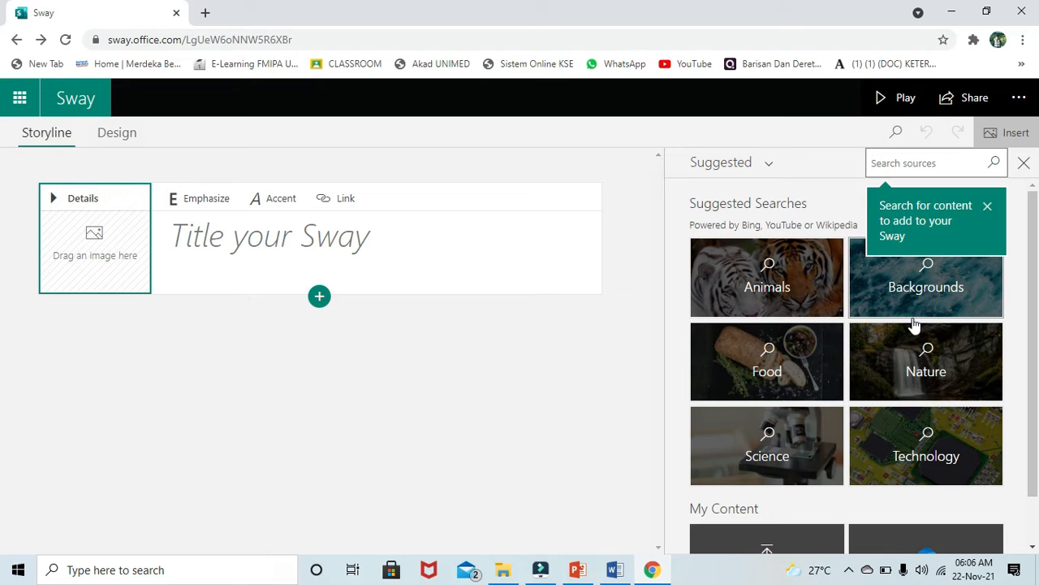
{"action": "scroll", "coordinate": [940, 466], "scroll_direction": "down", "scroll_amount": 1}
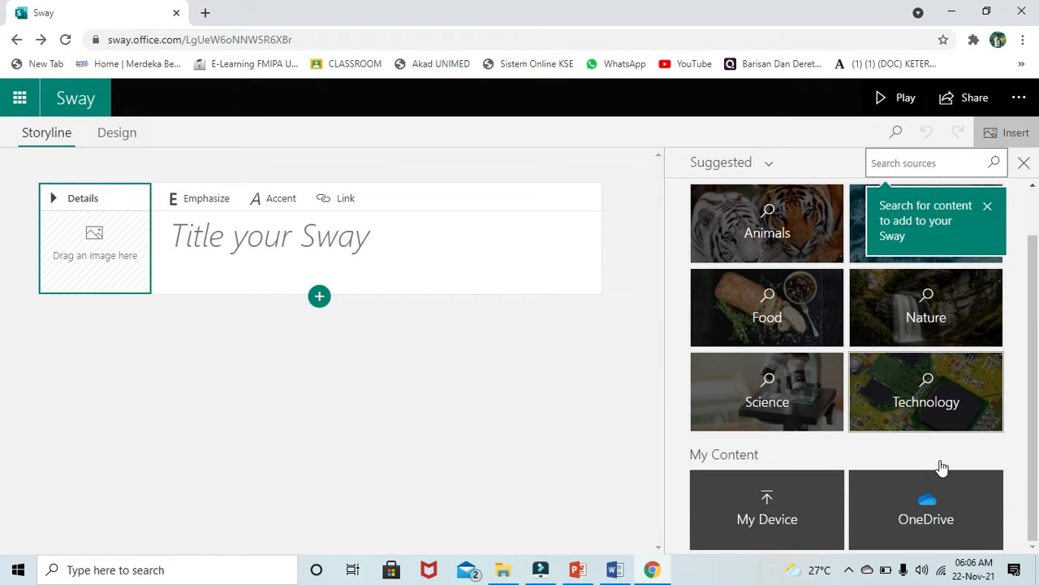
{"action": "scroll", "coordinate": [941, 466], "scroll_direction": "up", "scroll_amount": 1}
{"action": "left_click", "coordinate": [942, 469]}
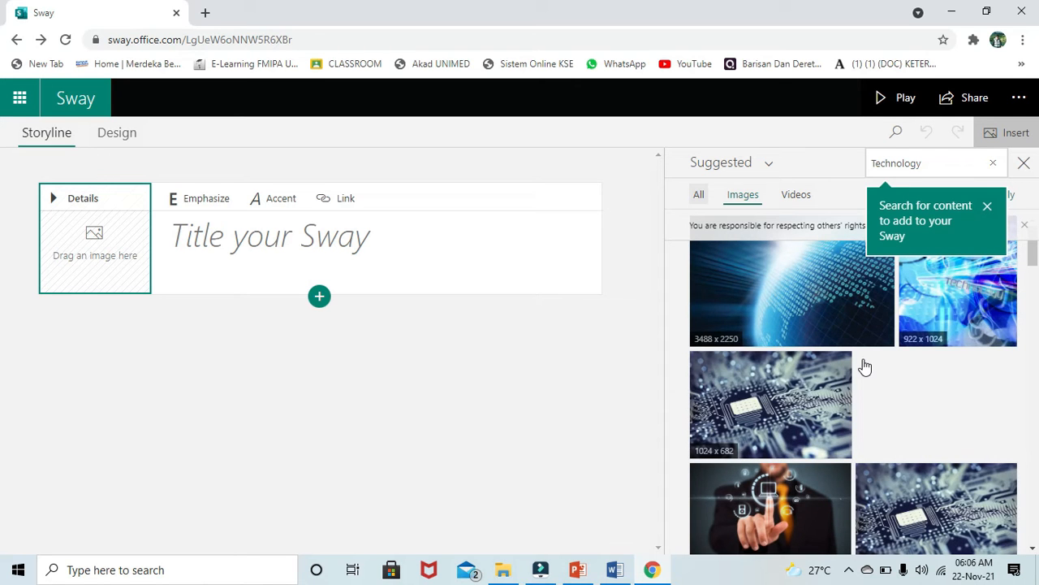
{"action": "scroll", "coordinate": [865, 367], "scroll_direction": "down", "scroll_amount": 5}
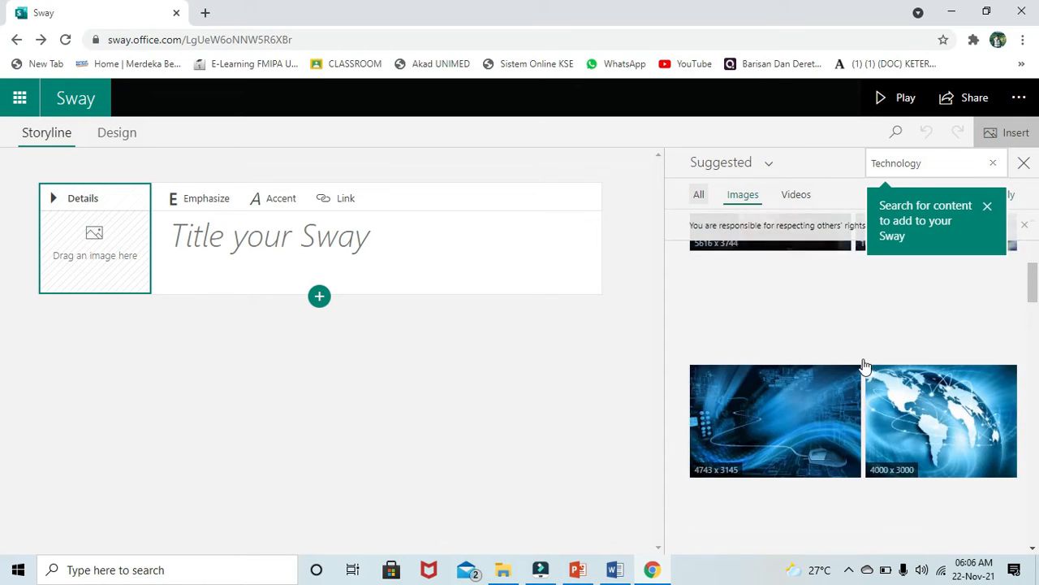
{"action": "scroll", "coordinate": [865, 367], "scroll_direction": "down", "scroll_amount": 3}
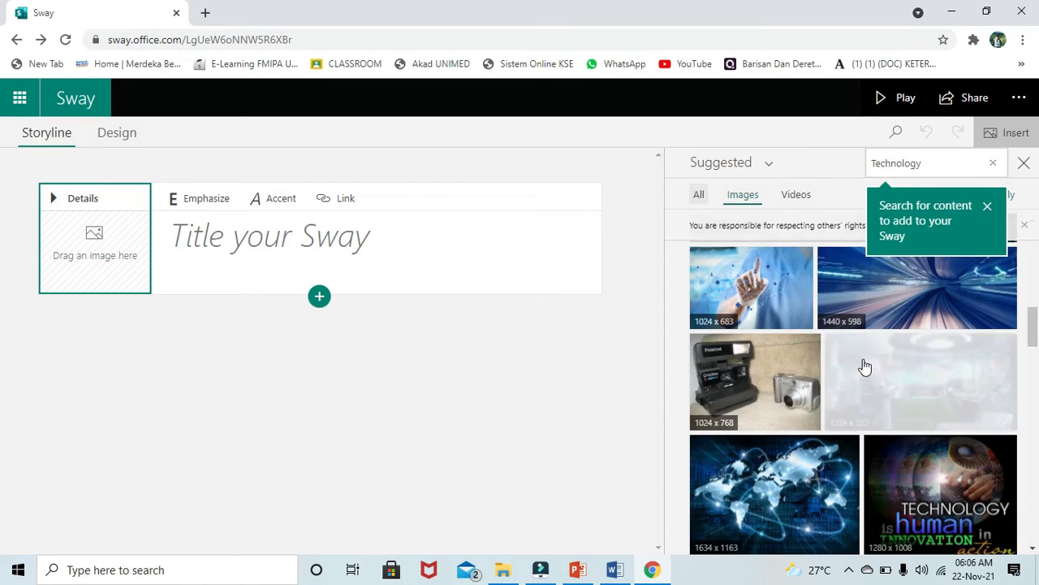
{"action": "scroll", "coordinate": [865, 367], "scroll_direction": "down", "scroll_amount": 3}
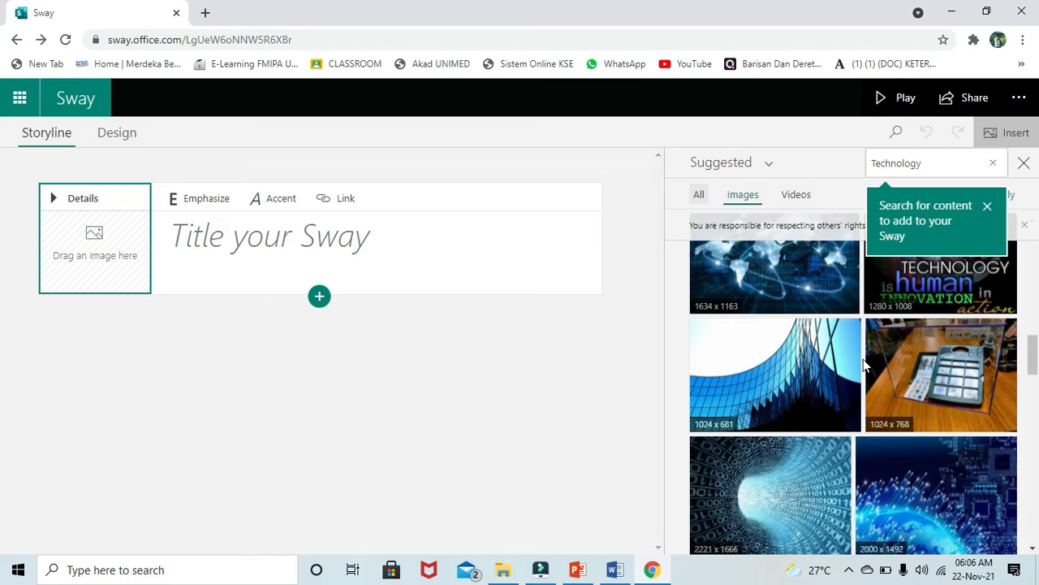
{"action": "scroll", "coordinate": [865, 367], "scroll_direction": "down", "scroll_amount": 5}
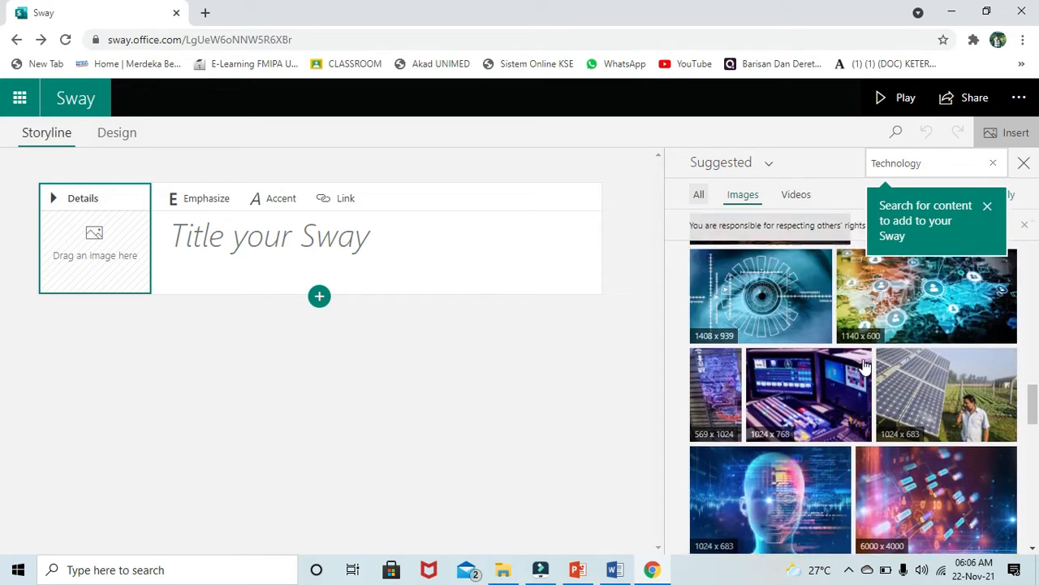
{"action": "scroll", "coordinate": [865, 367], "scroll_direction": "down", "scroll_amount": 3}
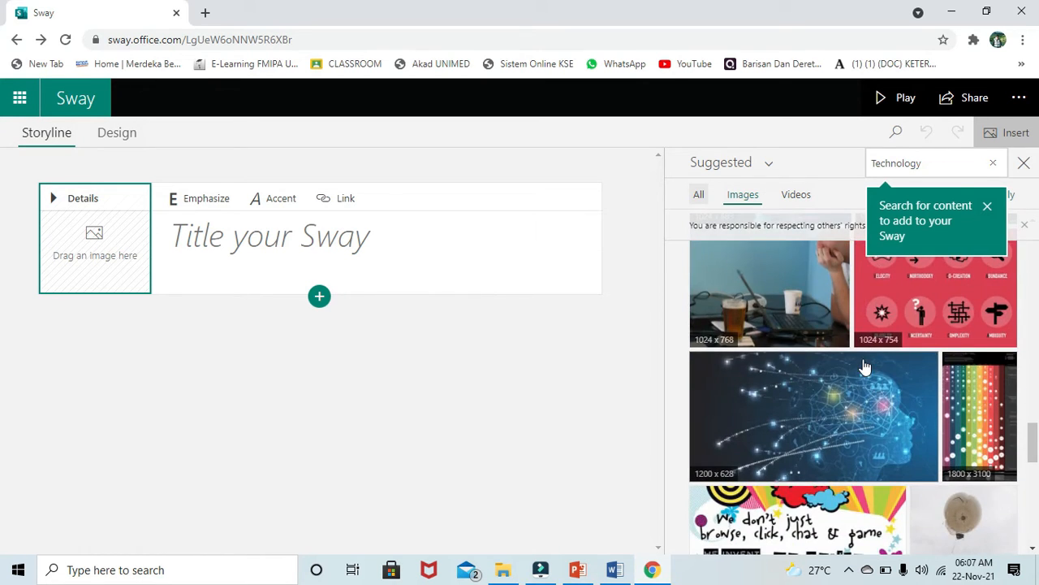
{"action": "scroll", "coordinate": [865, 367], "scroll_direction": "down", "scroll_amount": 2}
{"action": "scroll", "coordinate": [864, 368], "scroll_direction": "up", "scroll_amount": 15}
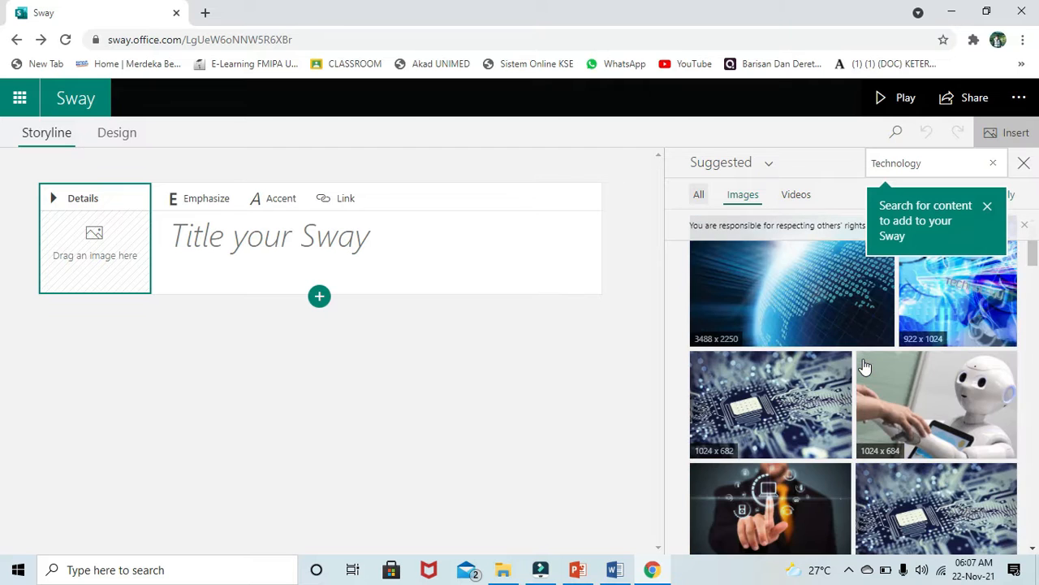
{"action": "left_click", "coordinate": [812, 288]}
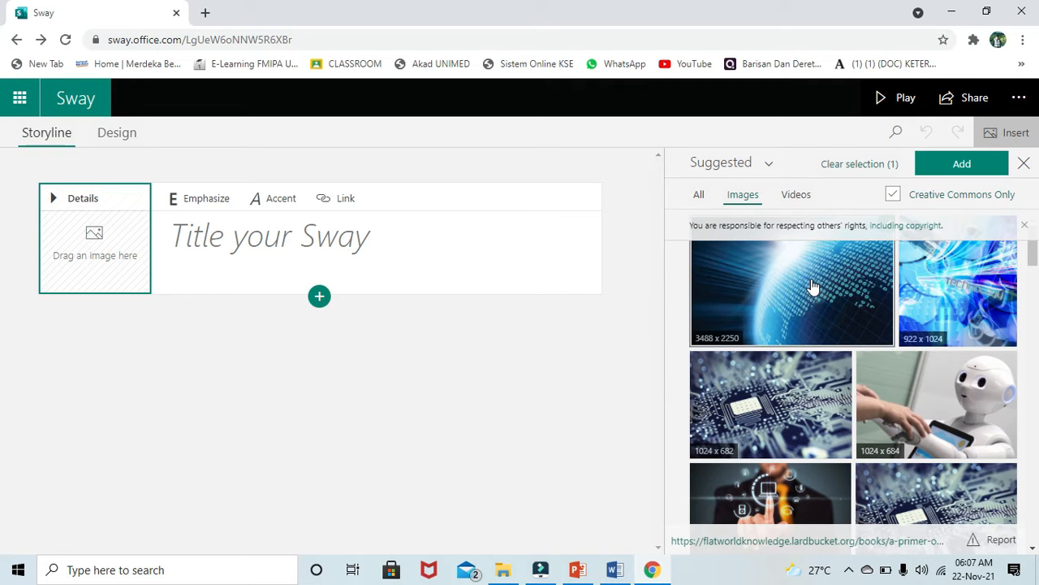
- Insert the globe image on the title card and start the title 'BUKU DIGITAL (EBOOK_ BERBASIS'
{"action": "left_click", "coordinate": [979, 165]}
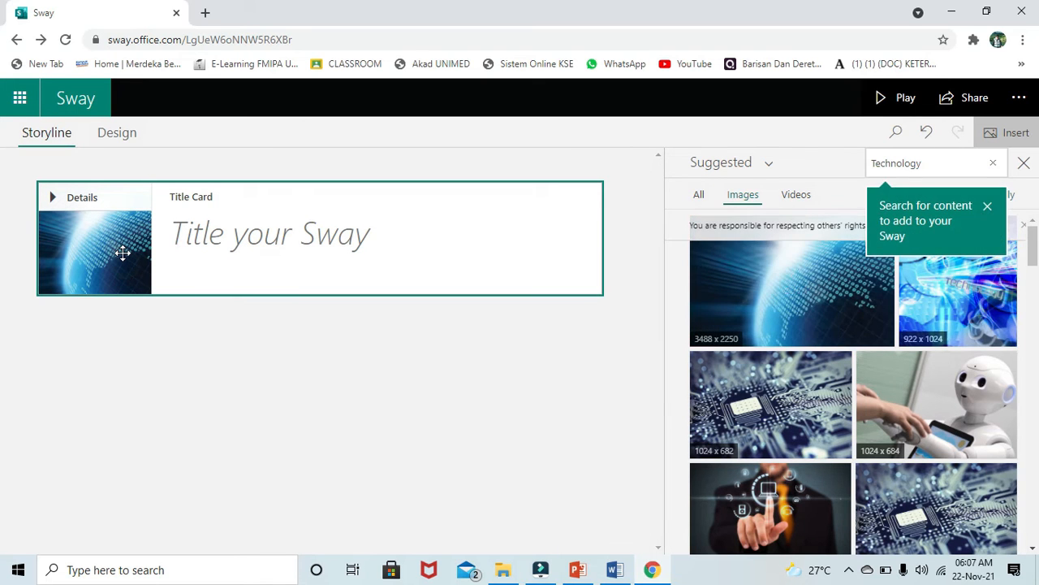
{"action": "left_click", "coordinate": [263, 244]}
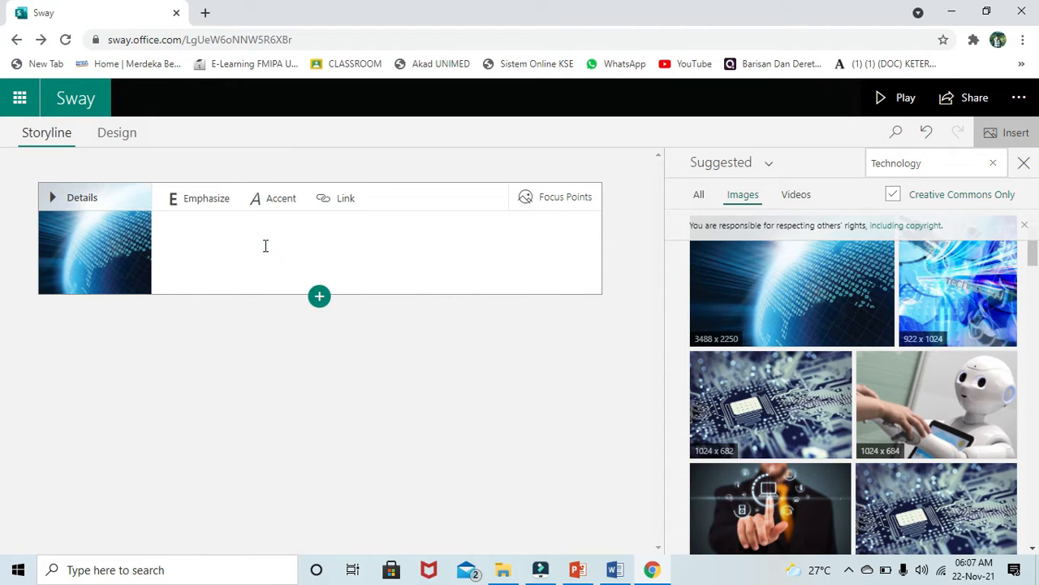
{"action": "type", "text": "BUKU DI"}
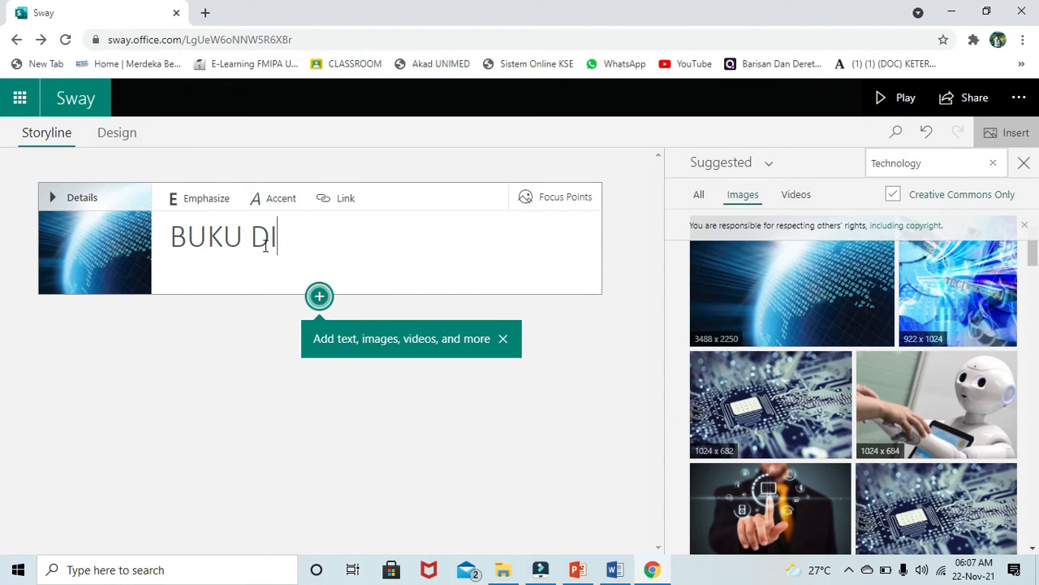
{"action": "type", "text": "GITAL"}
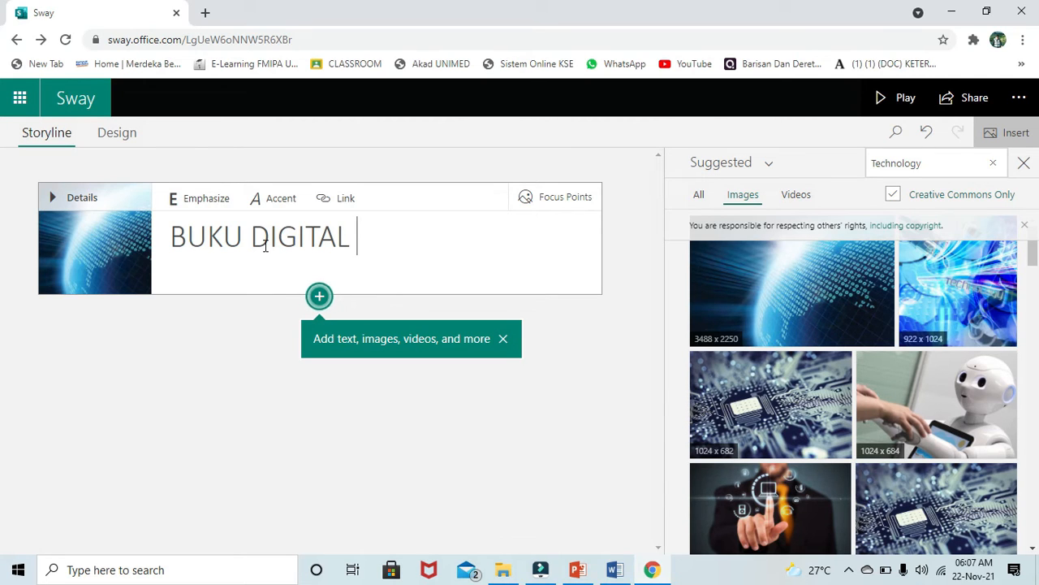
{"action": "type", "text": " (EBO"}
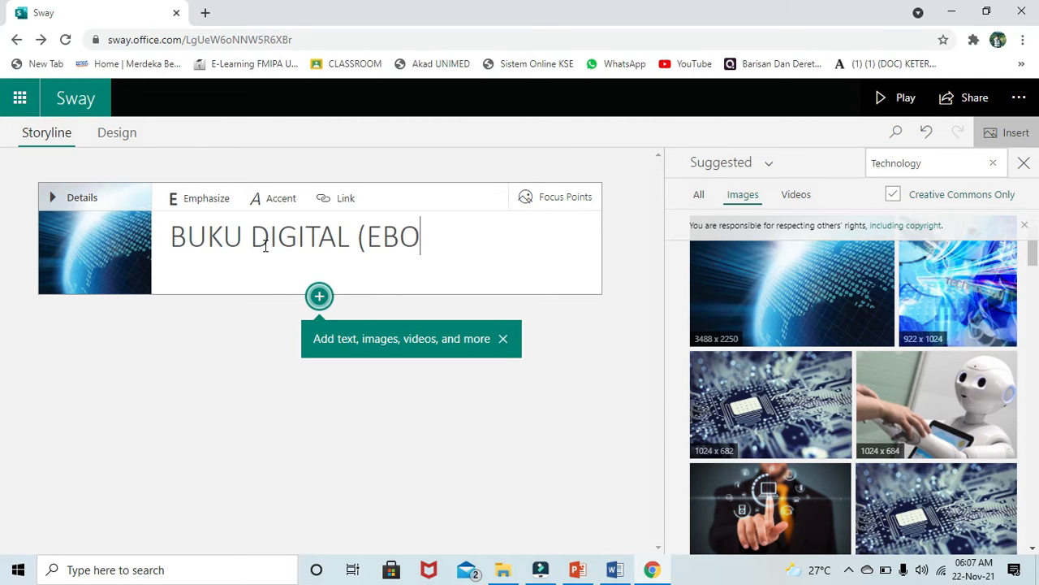
{"action": "type", "text": "OK_"}
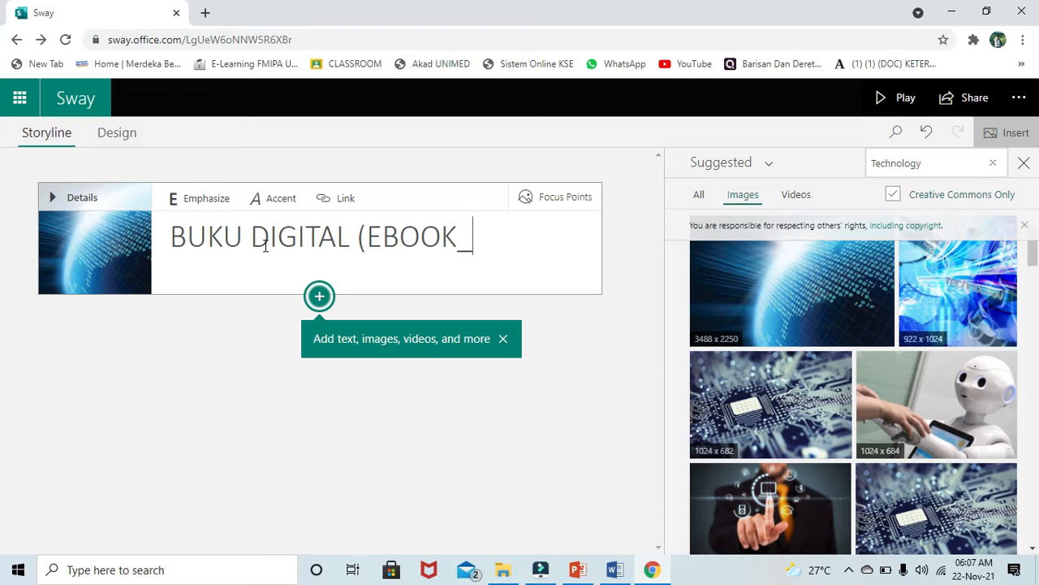
{"action": "type", "text": " BERBASIS"}
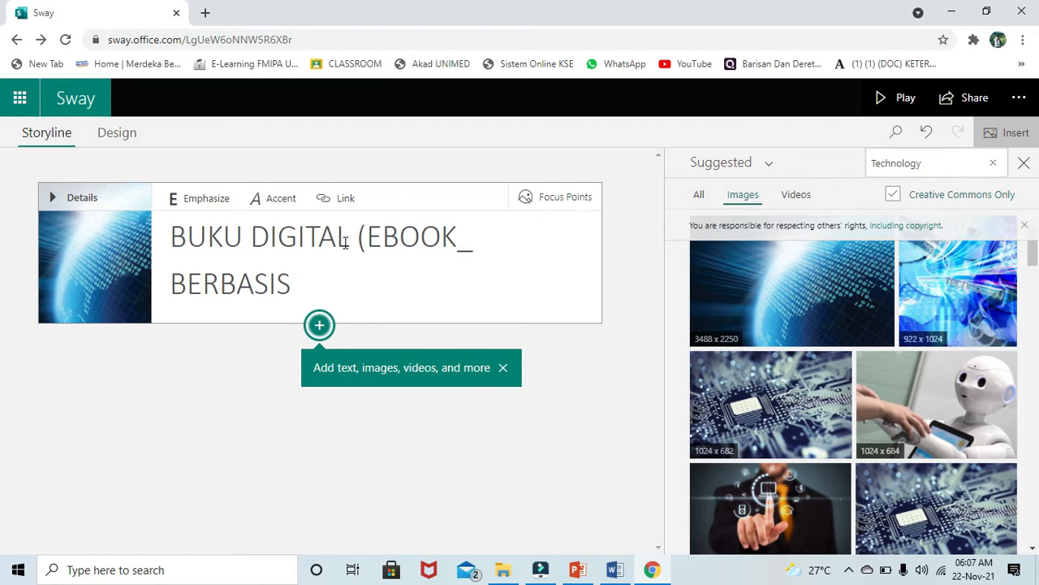
- Correct the title to '(E-BOOK)' and finish it with 'MICROSOFT SWAY'
{"action": "left_click", "coordinate": [476, 237]}
{"action": "key", "text": "BackSpace"}
{"action": "type", "text": ")"}
{"action": "left_click", "coordinate": [386, 239]}
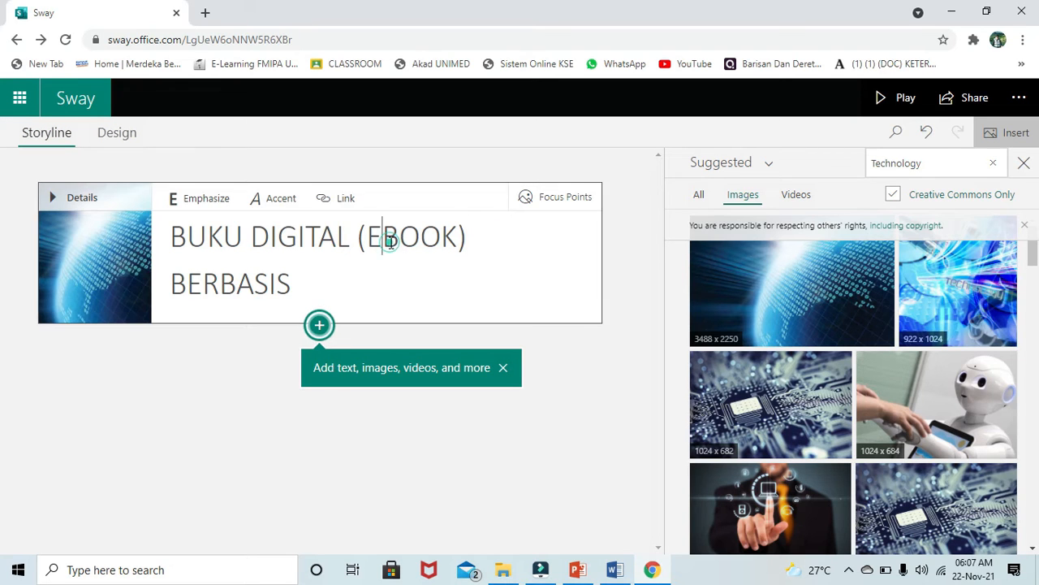
{"action": "type", "text": "-"}
{"action": "key", "text": "Down"}
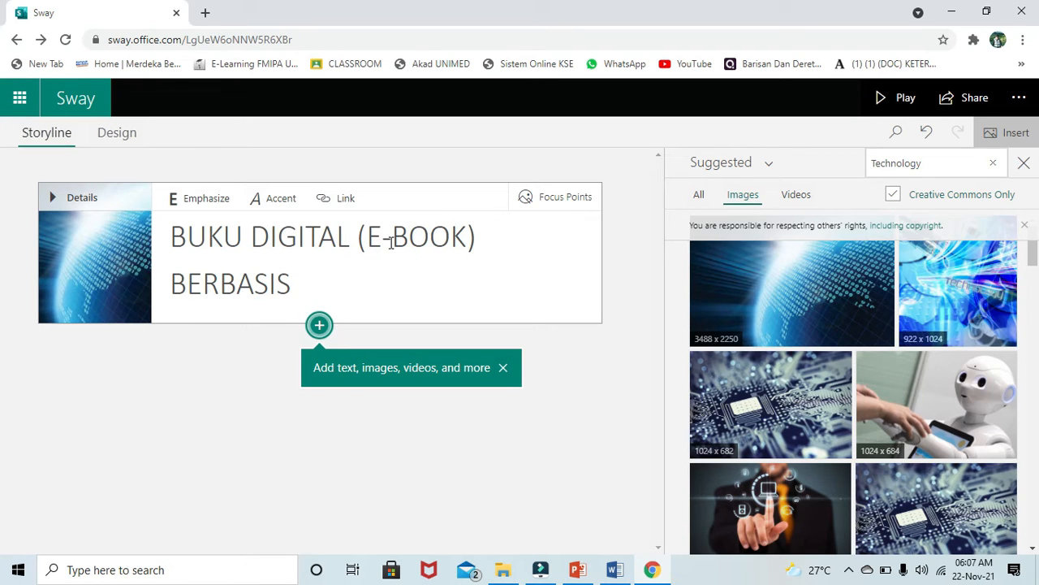
{"action": "type", "text": "MICROSOFT"}
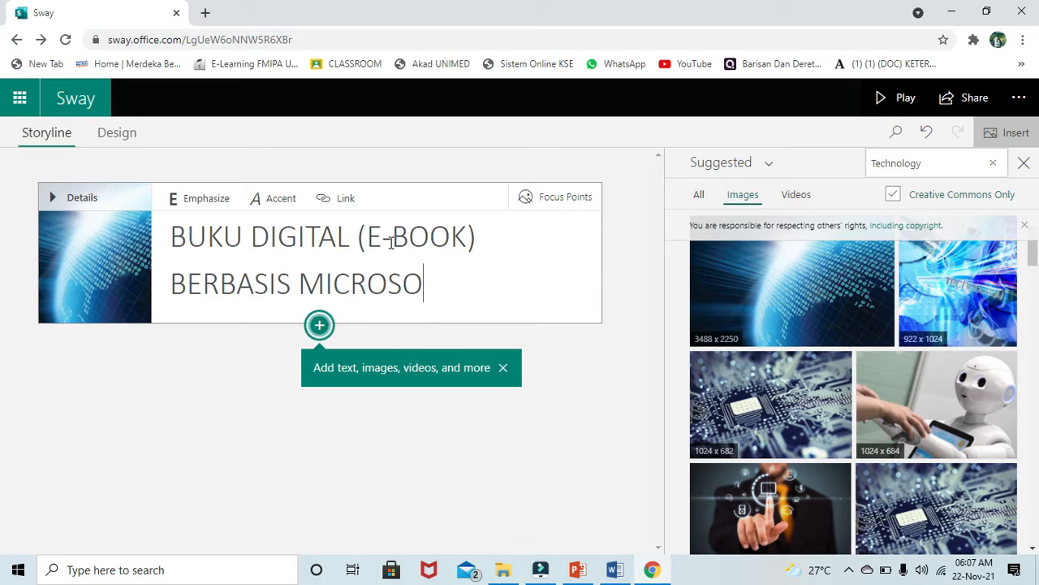
{"action": "type", "text": " SWAY"}
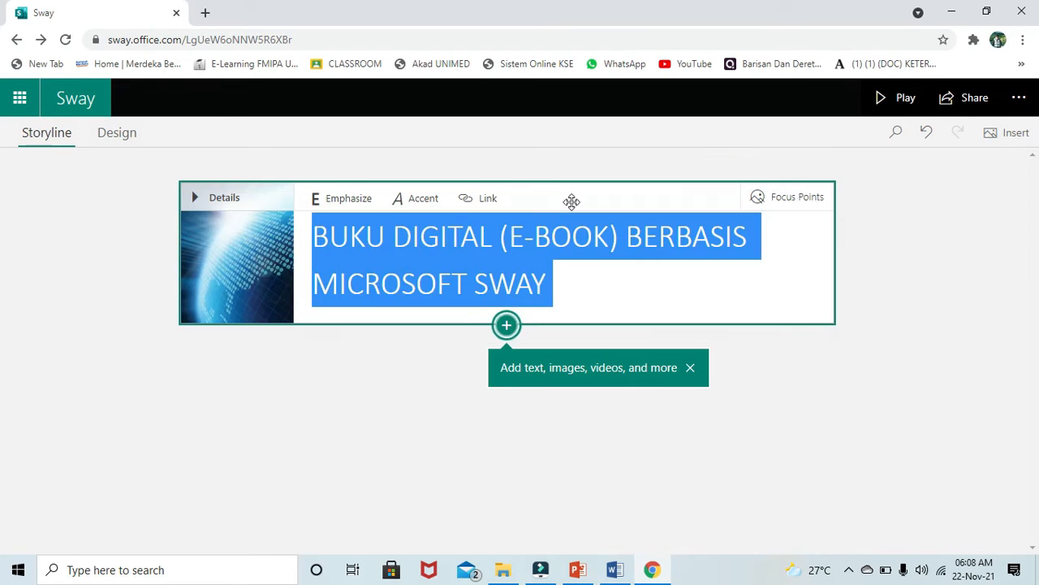
- Apply Emphasize and Accent to the 'BUKU DIGITAL (E-BOOK) BERBASIS MICROSOFT SWAY' title
{"action": "left_click", "coordinate": [209, 198]}
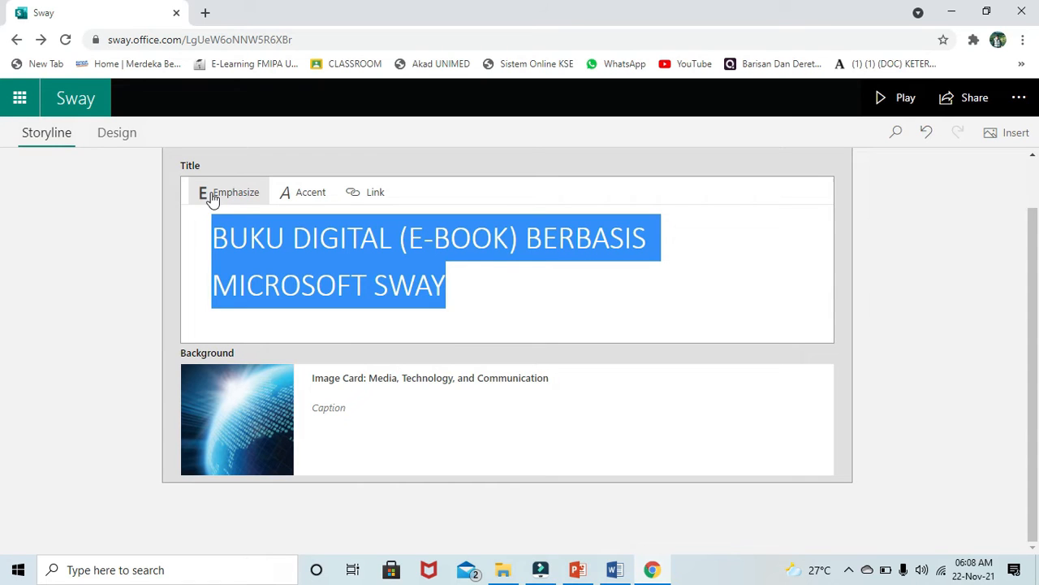
{"action": "left_click", "coordinate": [212, 199]}
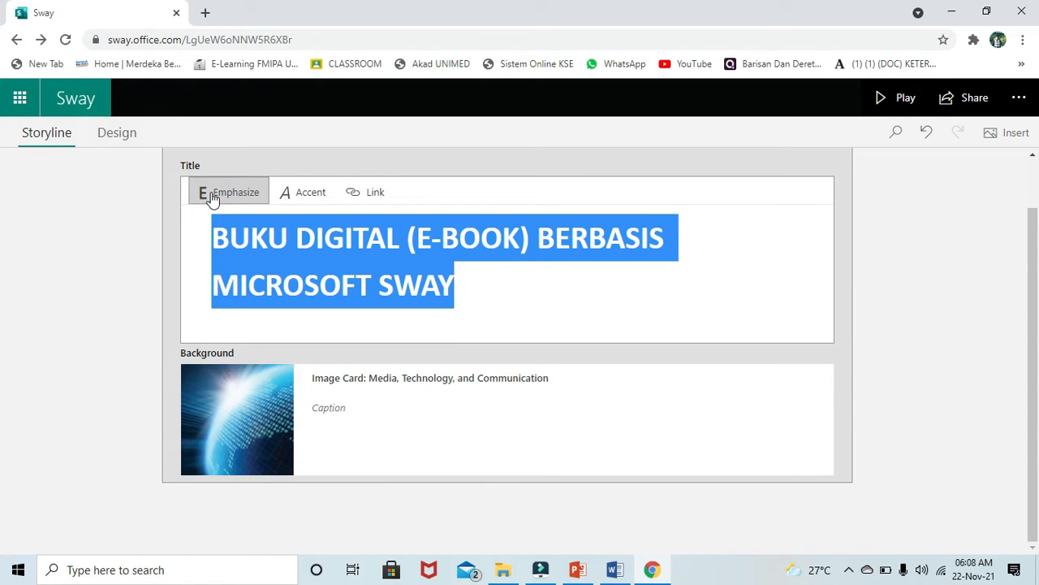
{"action": "left_click", "coordinate": [314, 200]}
{"action": "left_click", "coordinate": [395, 445]}
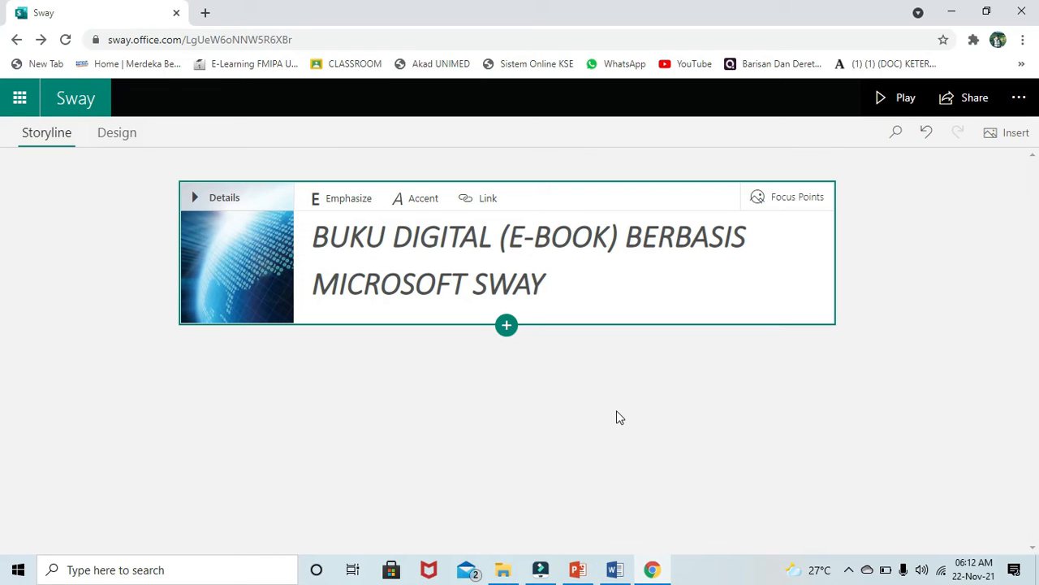
- Browse the Text, Media and Group insert options, then add a Heading 1 card below the title
{"action": "left_click", "coordinate": [507, 326]}
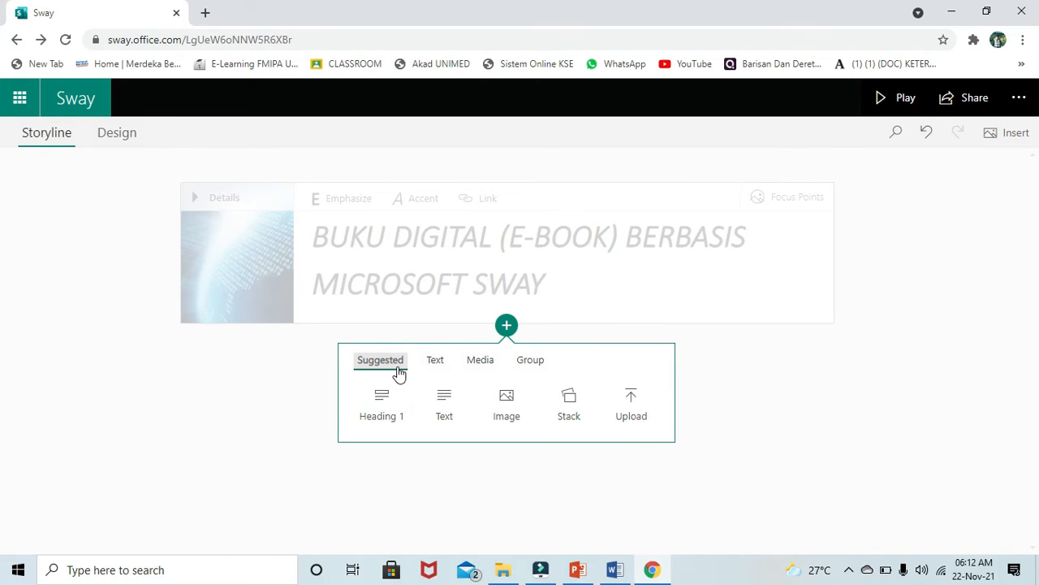
{"action": "left_click", "coordinate": [439, 360]}
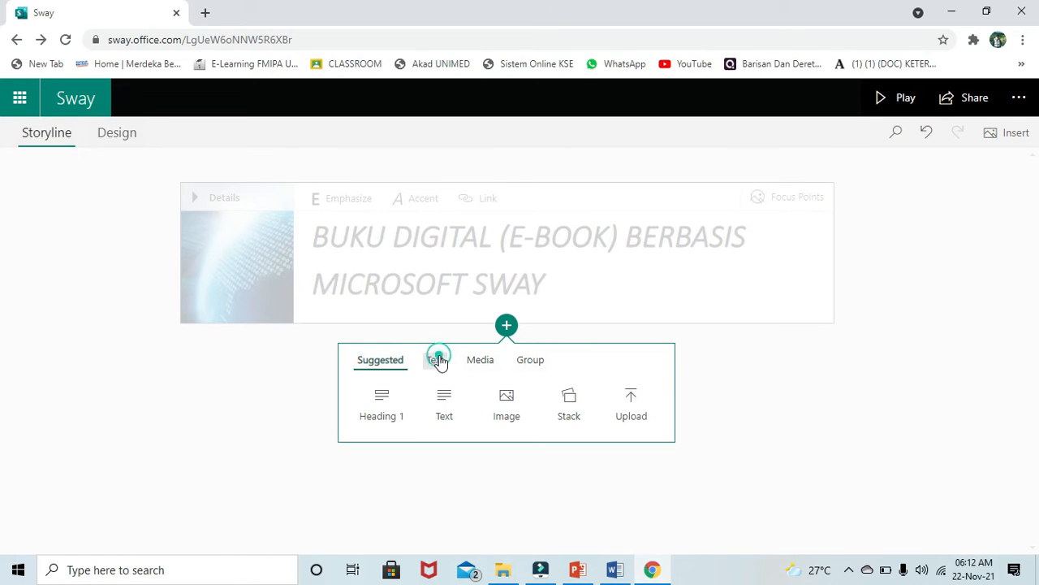
{"action": "left_click", "coordinate": [492, 362]}
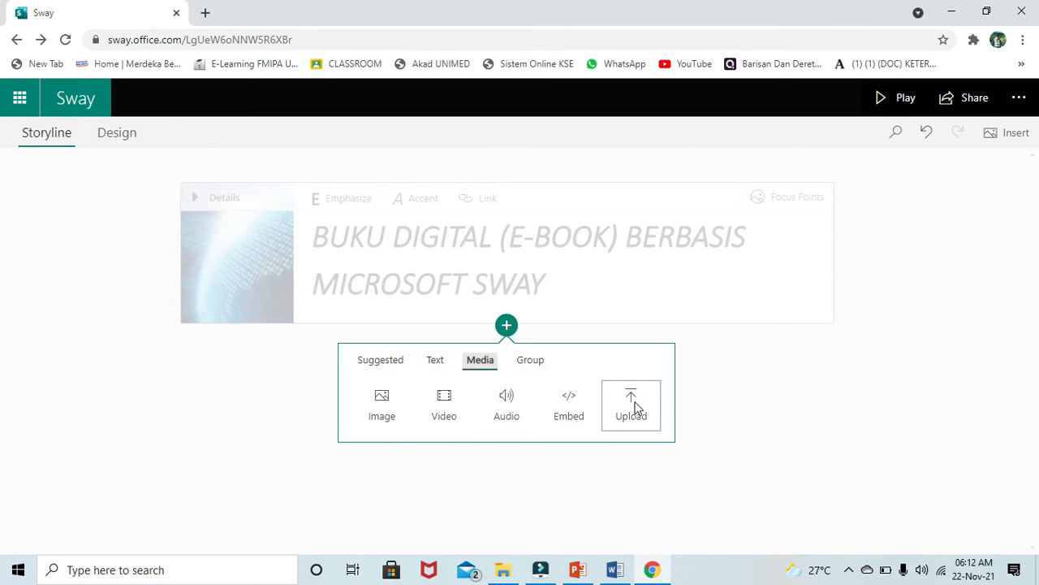
{"action": "left_click", "coordinate": [532, 360]}
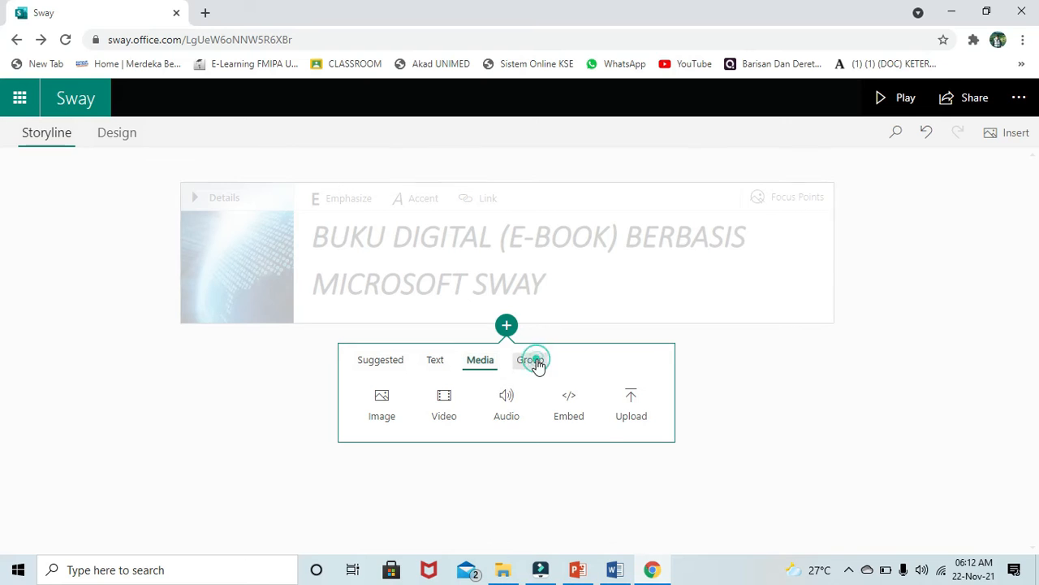
{"action": "left_click", "coordinate": [537, 366]}
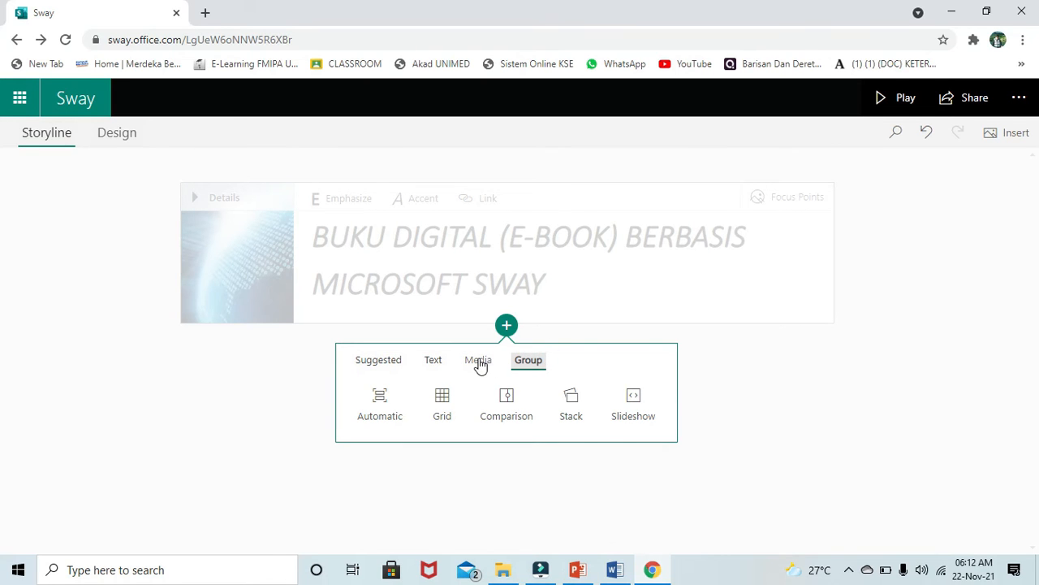
{"action": "left_click", "coordinate": [375, 366]}
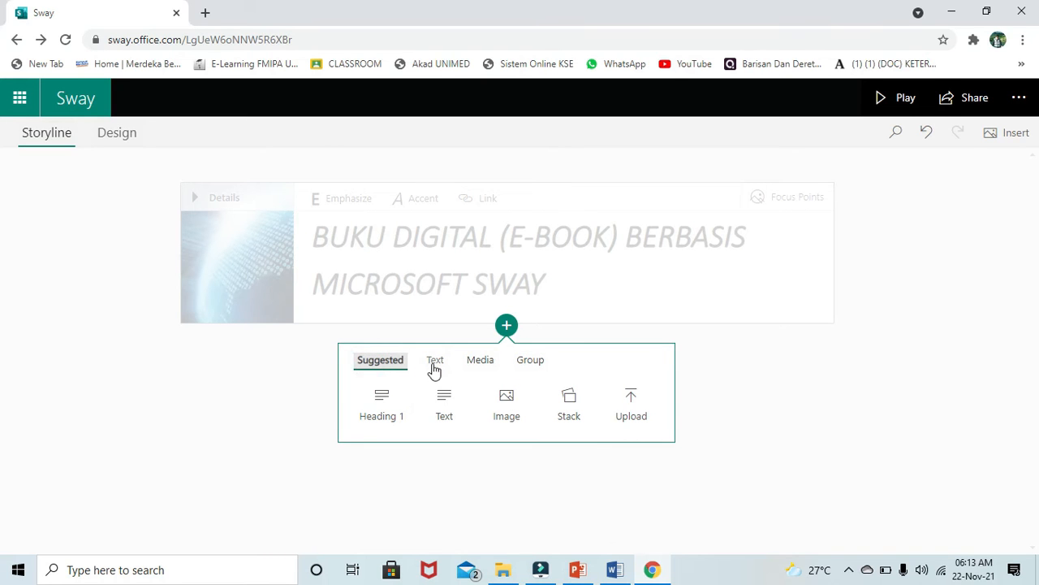
{"action": "left_click", "coordinate": [433, 368]}
{"action": "left_click", "coordinate": [388, 362]}
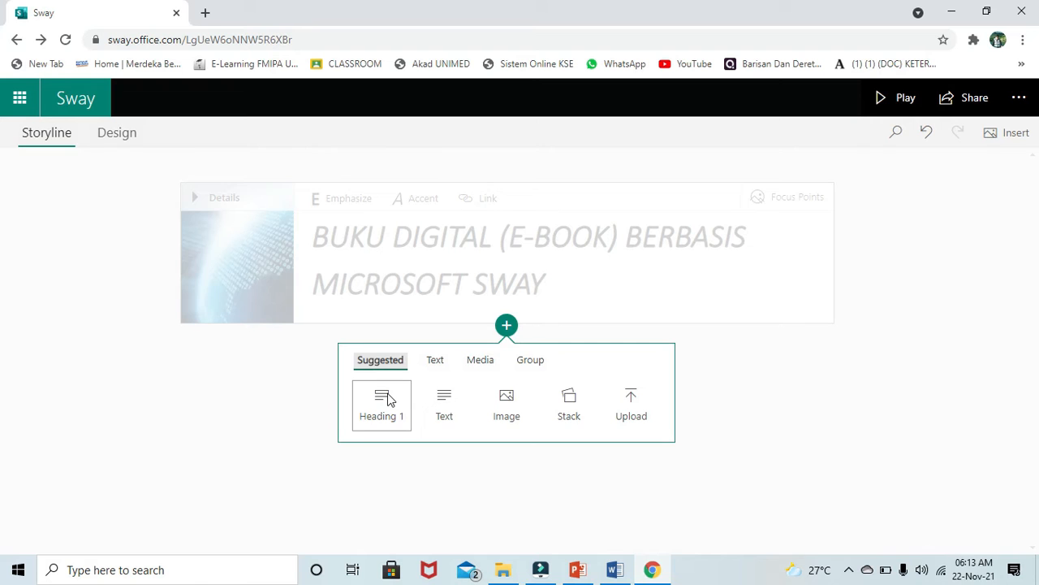
{"action": "left_click", "coordinate": [388, 397]}
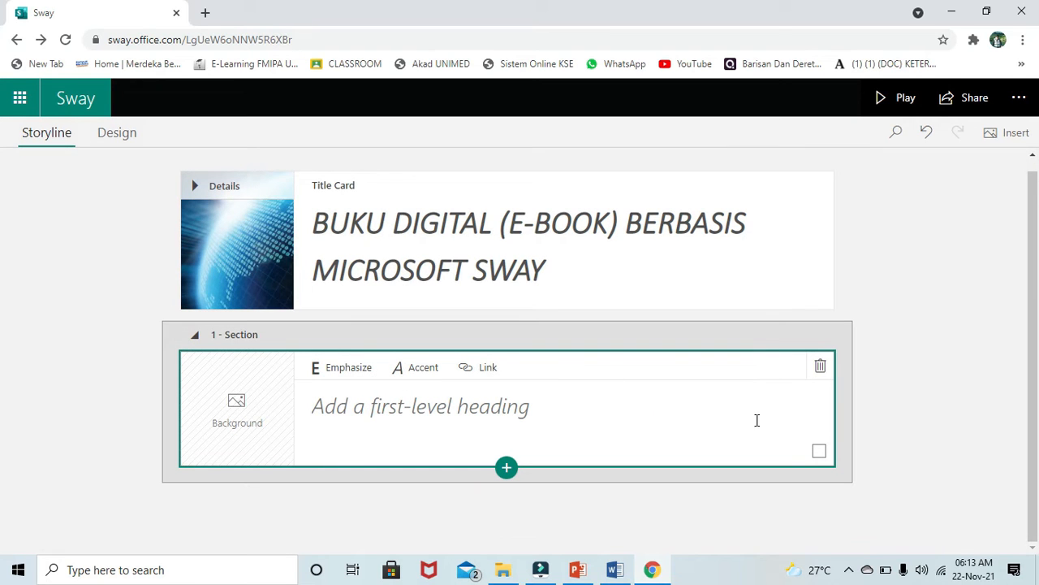
- Name the heading 'Barisan dan Deret Aritmatika' and bring up background image suggestions for it
{"action": "left_click", "coordinate": [418, 402]}
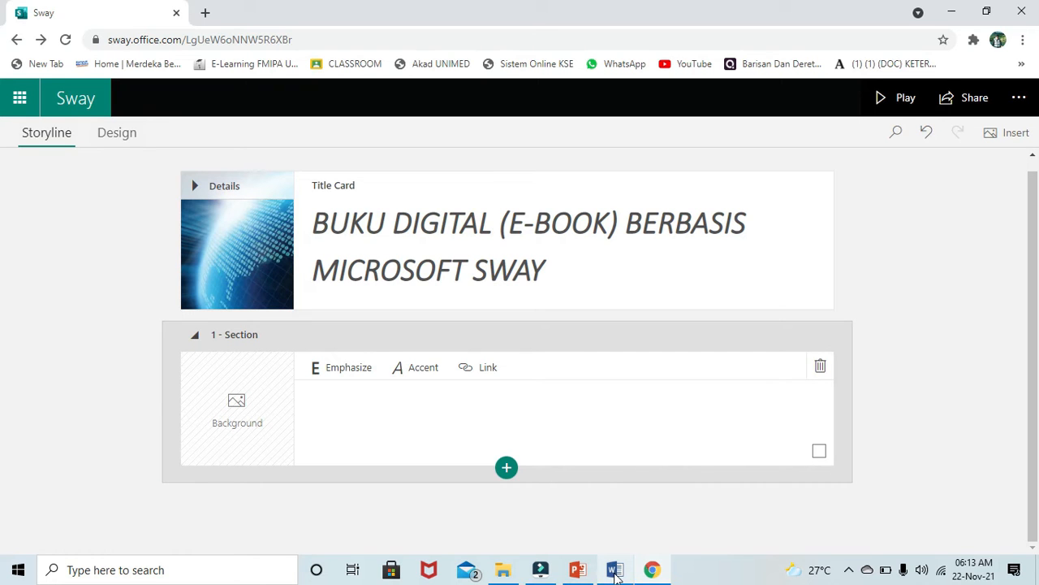
{"action": "left_click", "coordinate": [438, 403]}
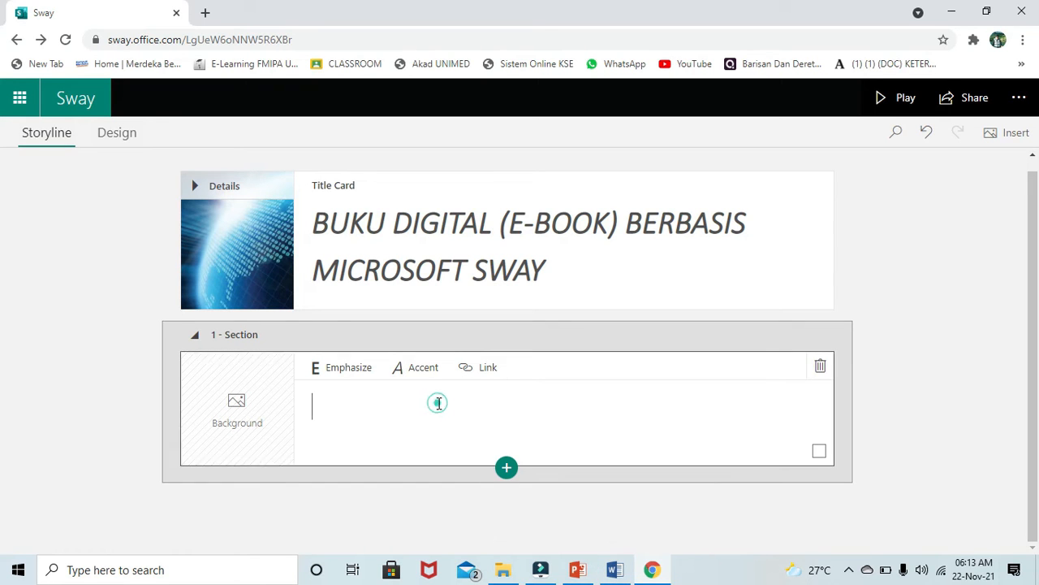
{"action": "type", "text": "Barisan dan Deret "}
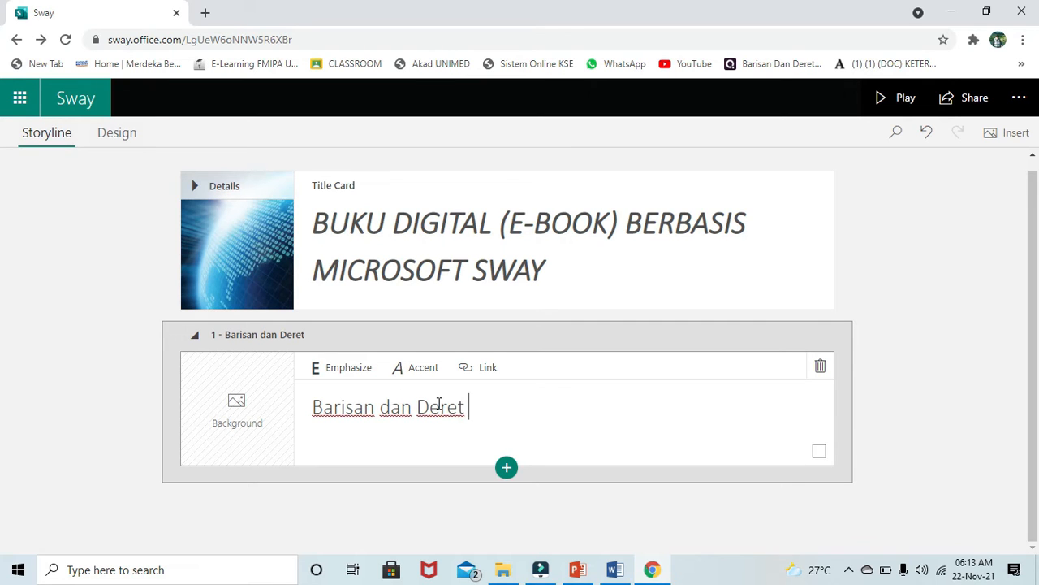
{"action": "type", "text": "Aritmatika"}
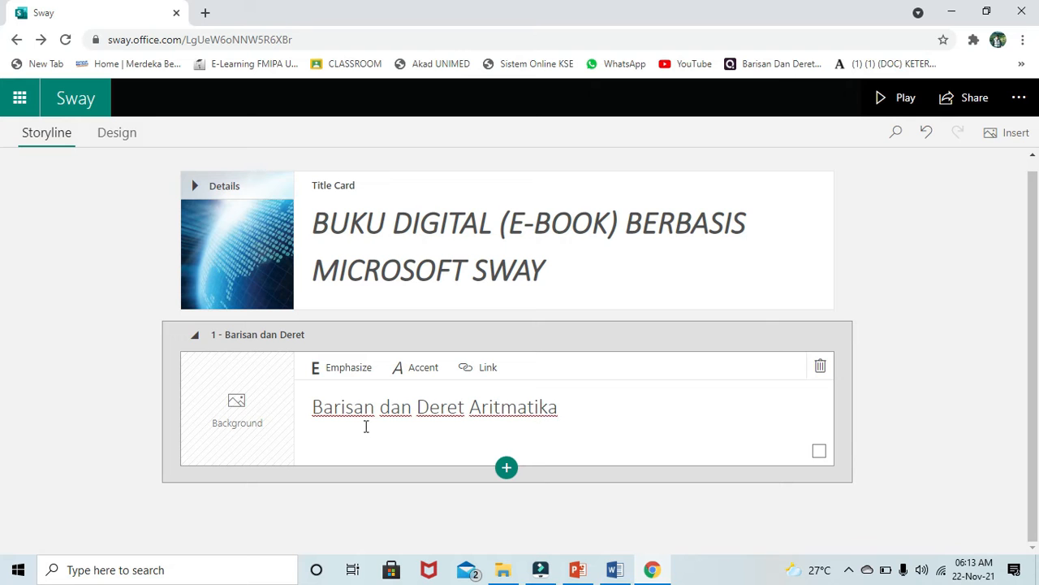
{"action": "left_click", "coordinate": [250, 424]}
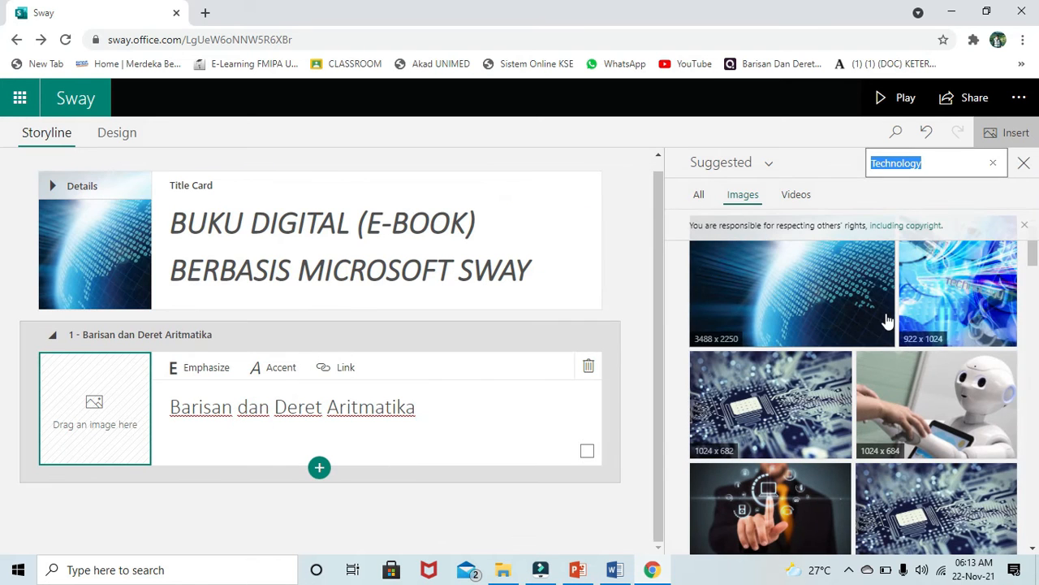
- Set the blue 922x1024 technology image as the Barisan dan Deret Aritmatika heading background
{"action": "left_click", "coordinate": [979, 313]}
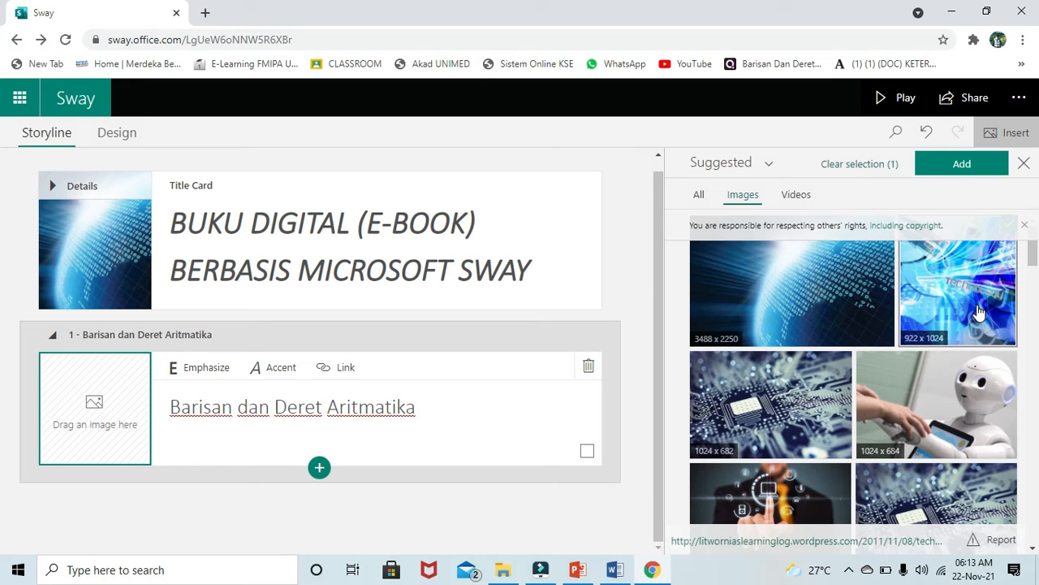
{"action": "left_click", "coordinate": [963, 165]}
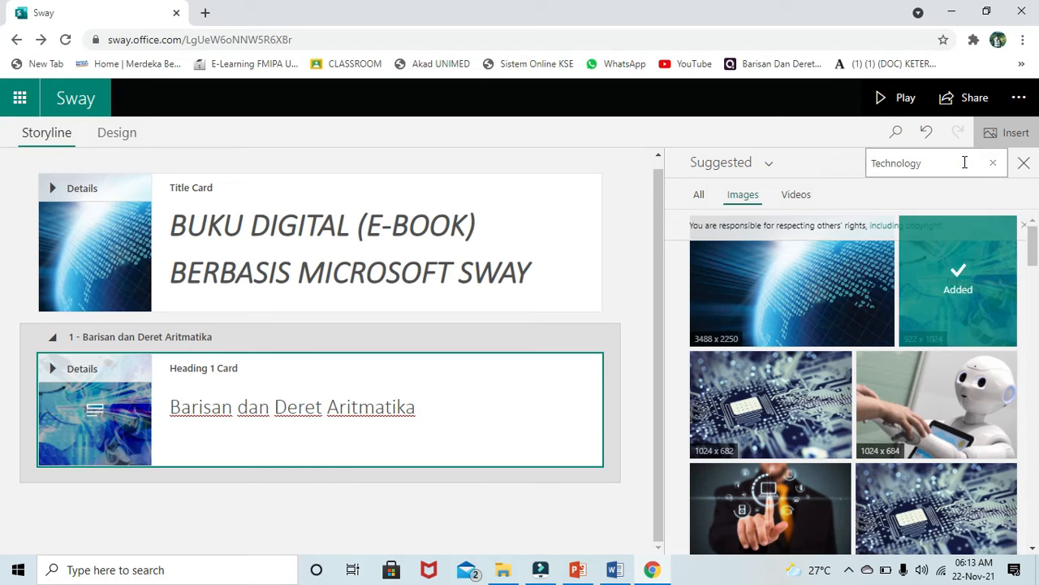
{"action": "left_click", "coordinate": [315, 431]}
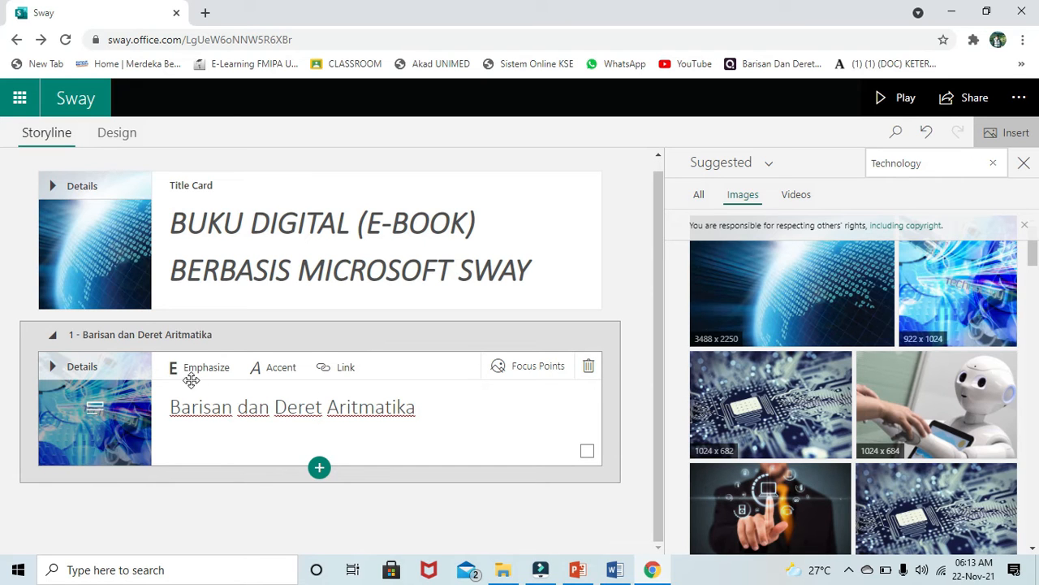
{"action": "left_click", "coordinate": [254, 494]}
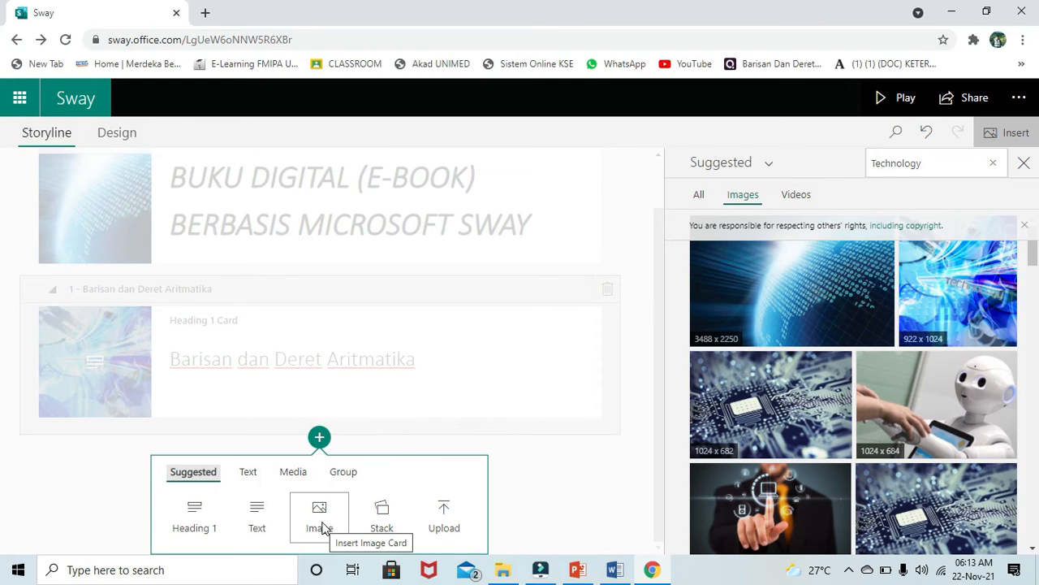
- Add an empty image card below the heading and look over the suggested Technology results
{"action": "left_click", "coordinate": [320, 523]}
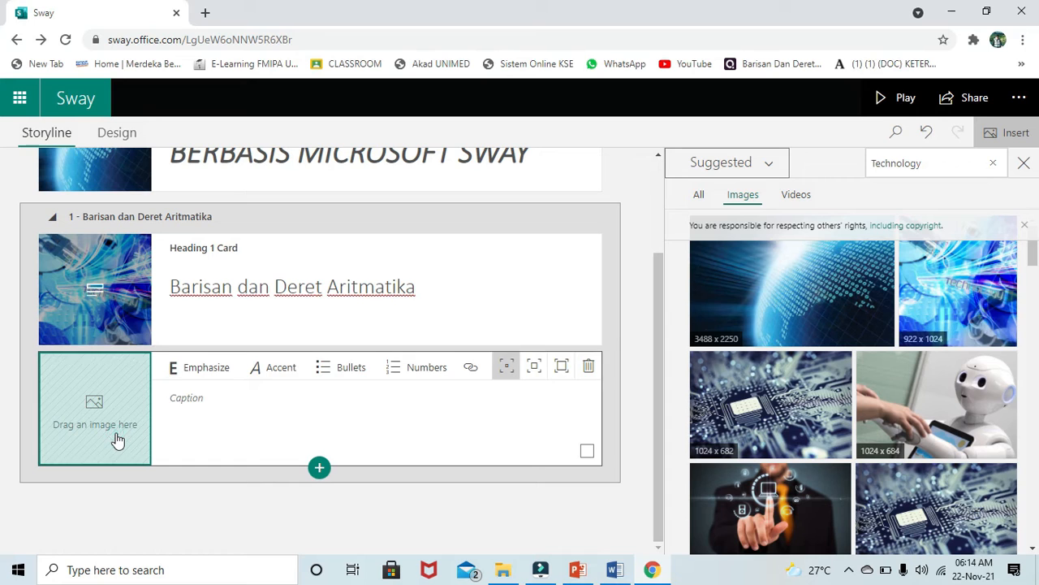
{"action": "left_click", "coordinate": [697, 197]}
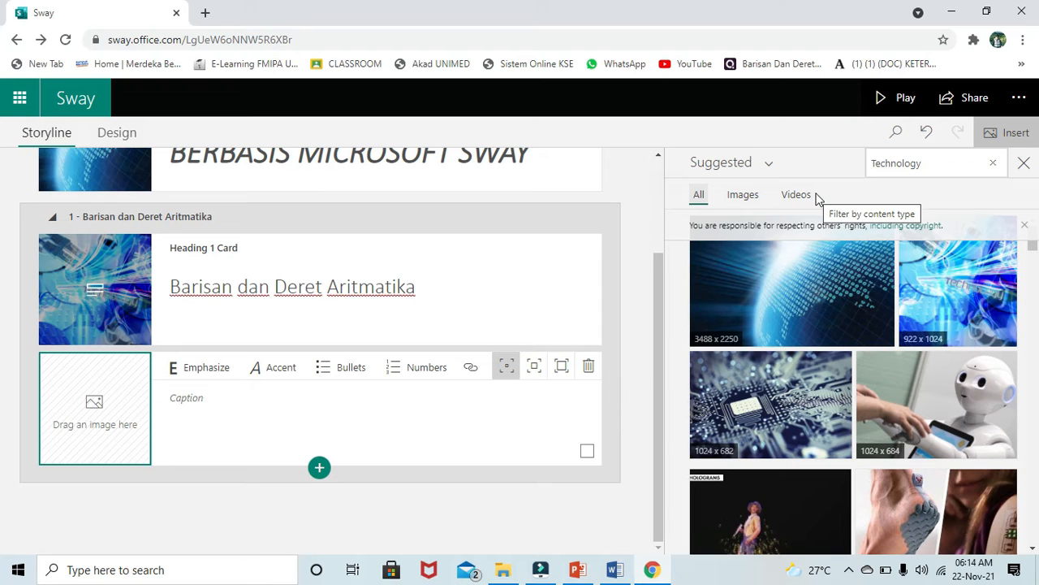
{"action": "scroll", "coordinate": [705, 339], "scroll_direction": "down", "scroll_amount": 5}
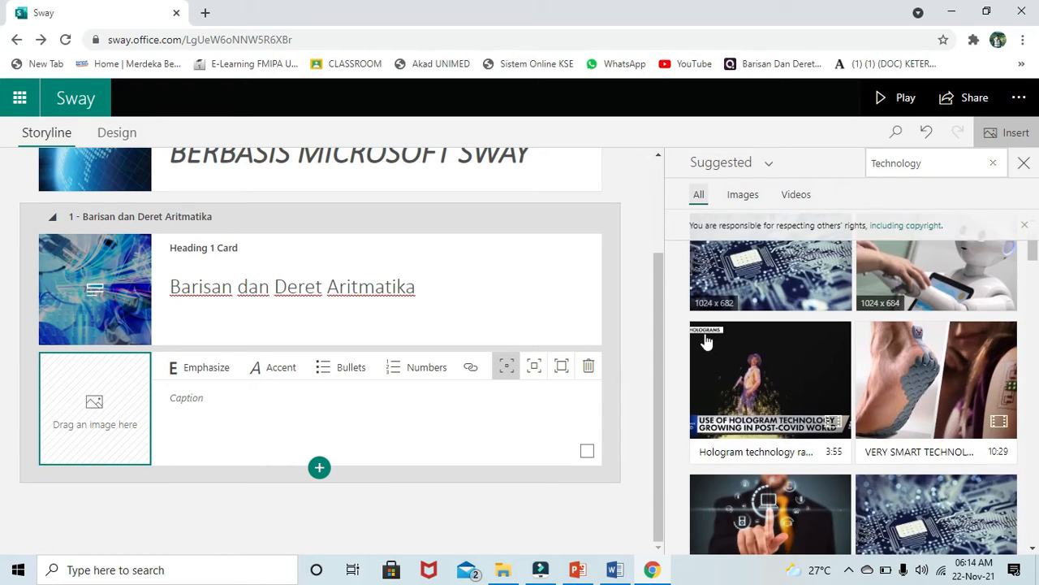
{"action": "scroll", "coordinate": [705, 339], "scroll_direction": "down", "scroll_amount": 5}
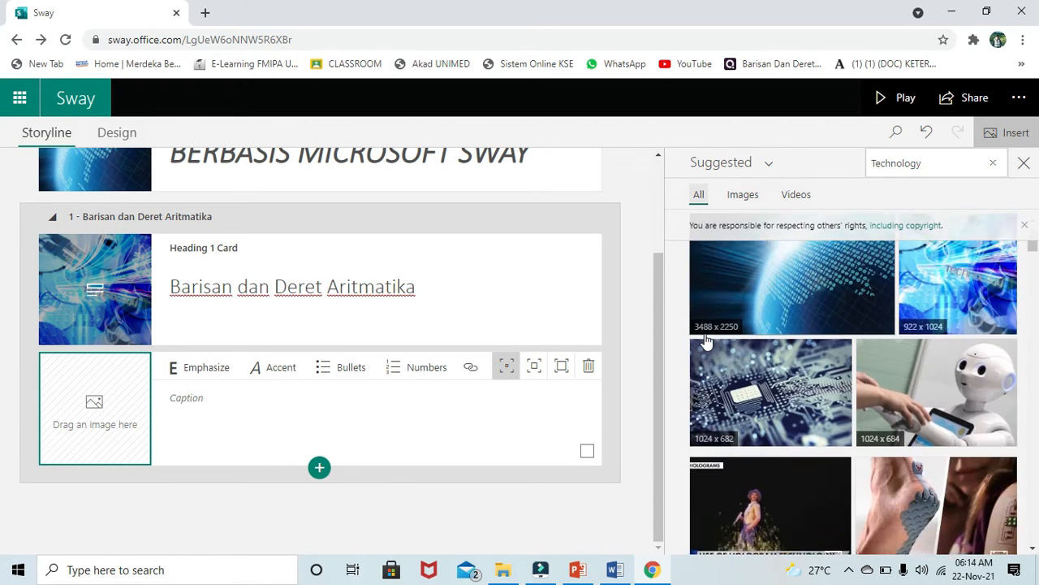
{"action": "left_click", "coordinate": [749, 202]}
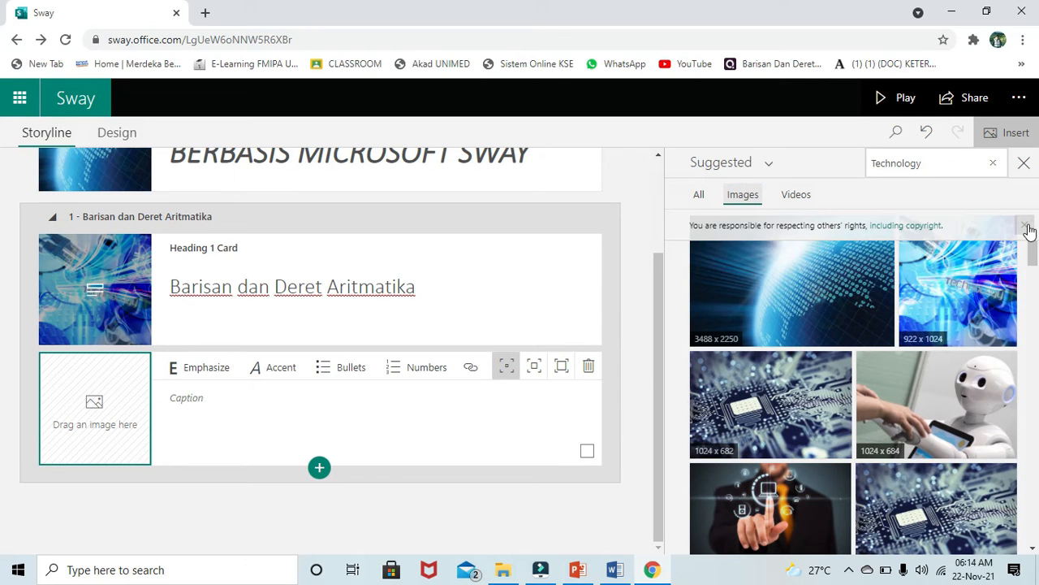
{"action": "left_click", "coordinate": [1026, 226]}
{"action": "left_click", "coordinate": [225, 416]}
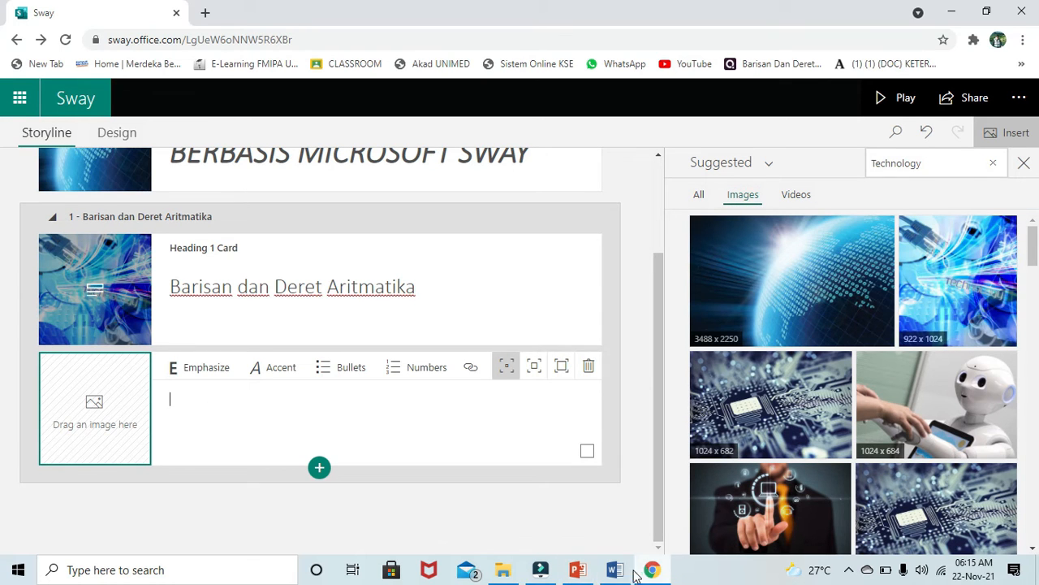
- Search 'BUKU DIGITAL' and add the 1024x768 phone-and-book photo to the image card
{"action": "mouse_move", "coordinate": [623, 576]}
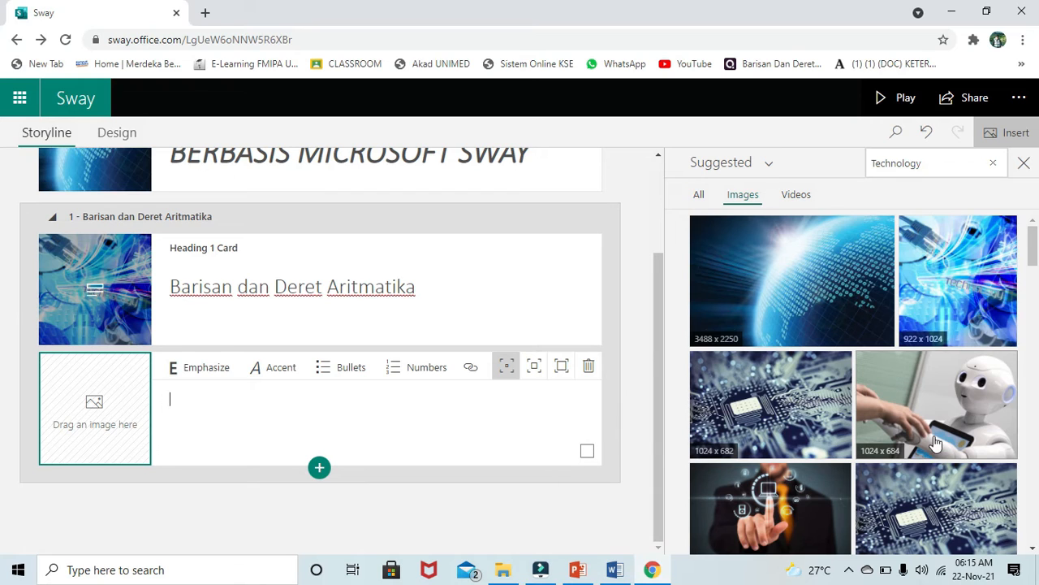
{"action": "left_click", "coordinate": [992, 162]}
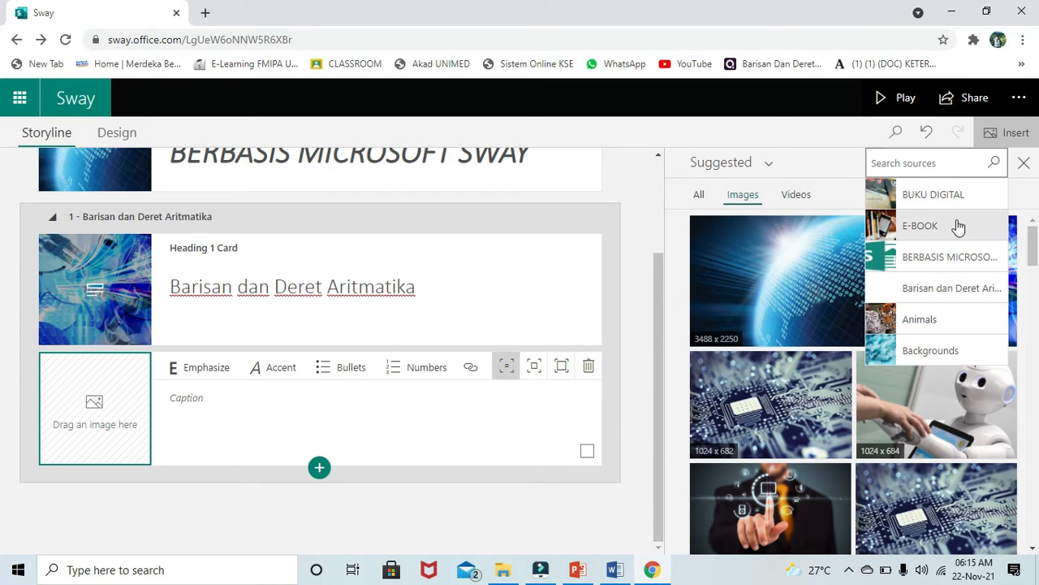
{"action": "left_click", "coordinate": [955, 203]}
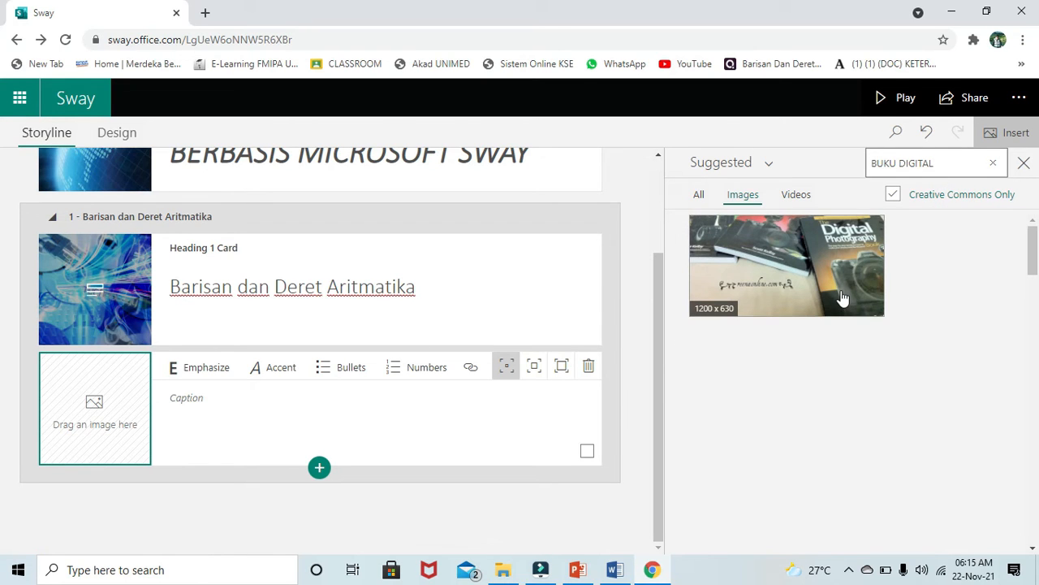
{"action": "left_click", "coordinate": [843, 299]}
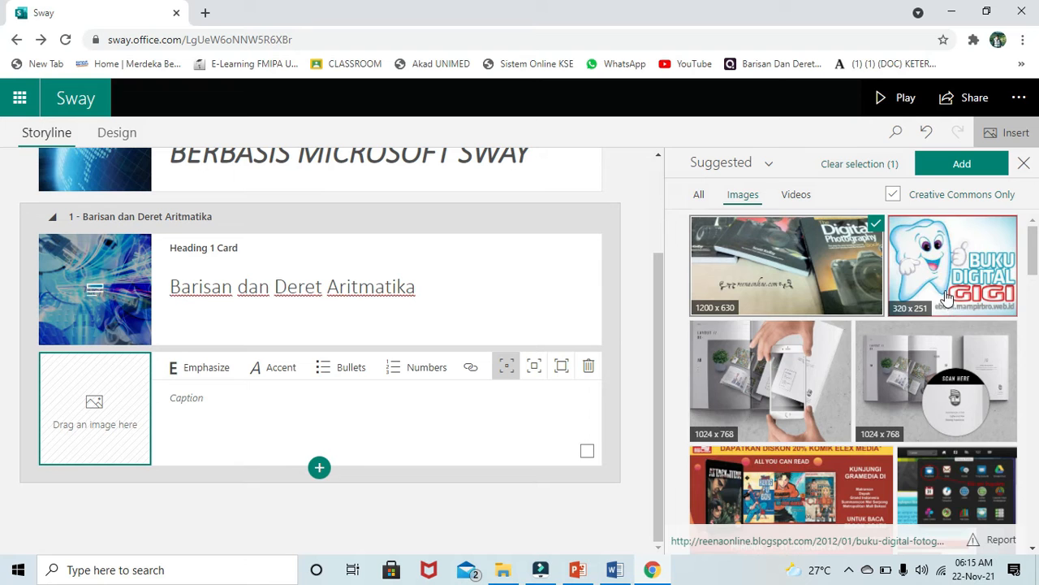
{"action": "scroll", "coordinate": [820, 410], "scroll_direction": "down", "scroll_amount": 5}
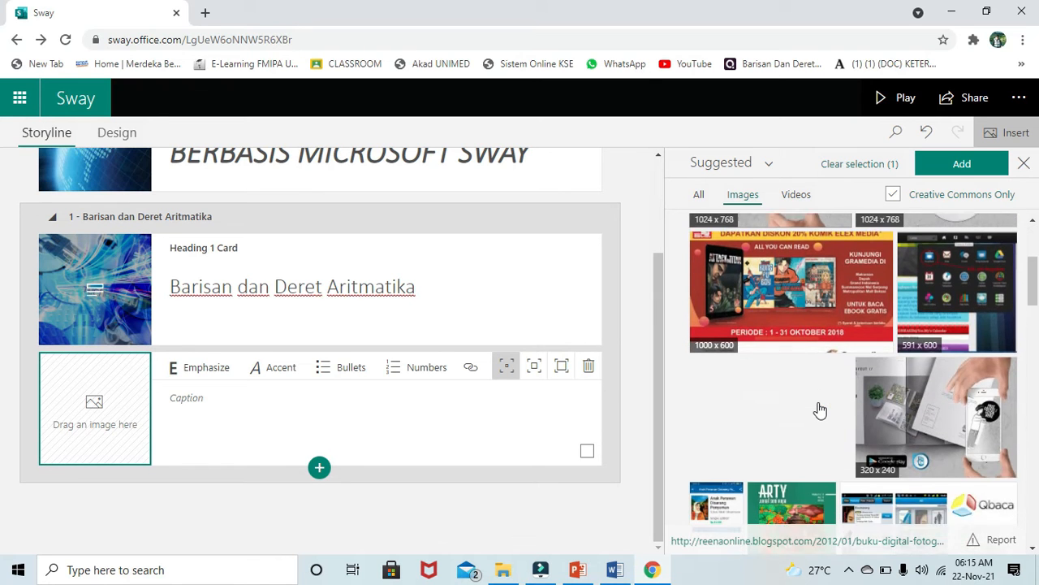
{"action": "scroll", "coordinate": [821, 410], "scroll_direction": "down", "scroll_amount": 4}
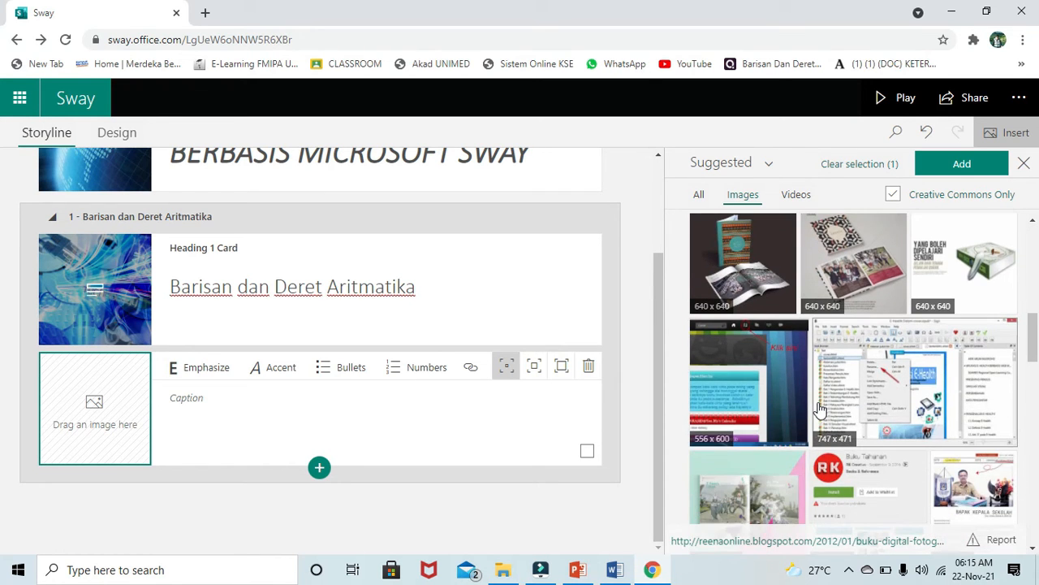
{"action": "scroll", "coordinate": [819, 410], "scroll_direction": "up", "scroll_amount": 9}
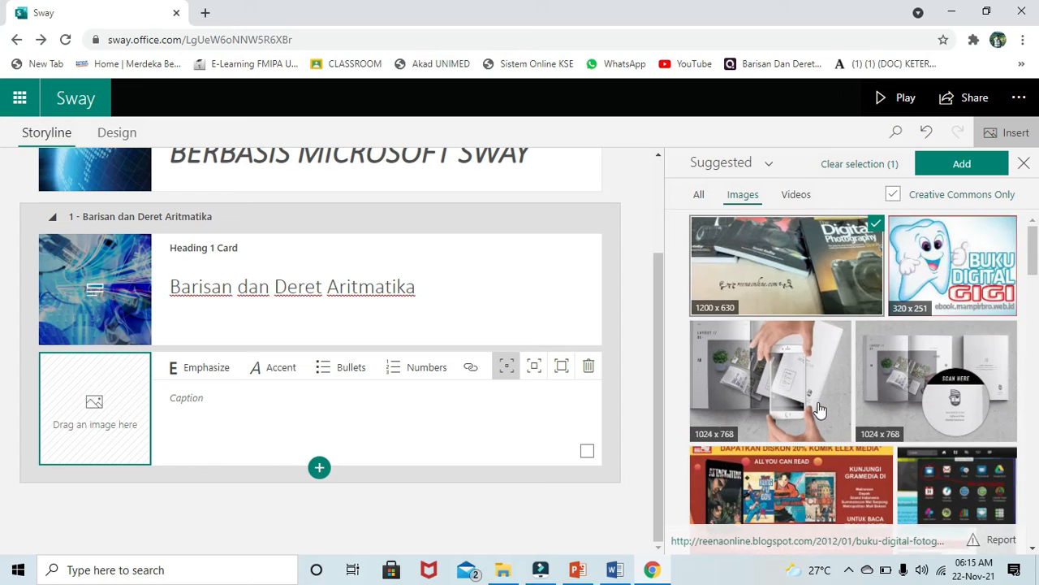
{"action": "left_click", "coordinate": [786, 262]}
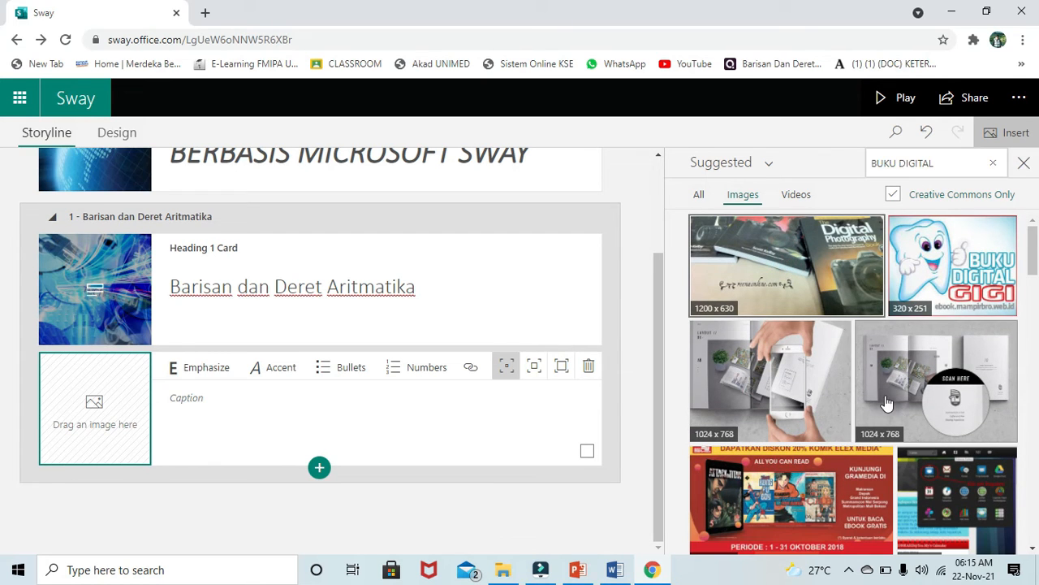
{"action": "left_click", "coordinate": [815, 400]}
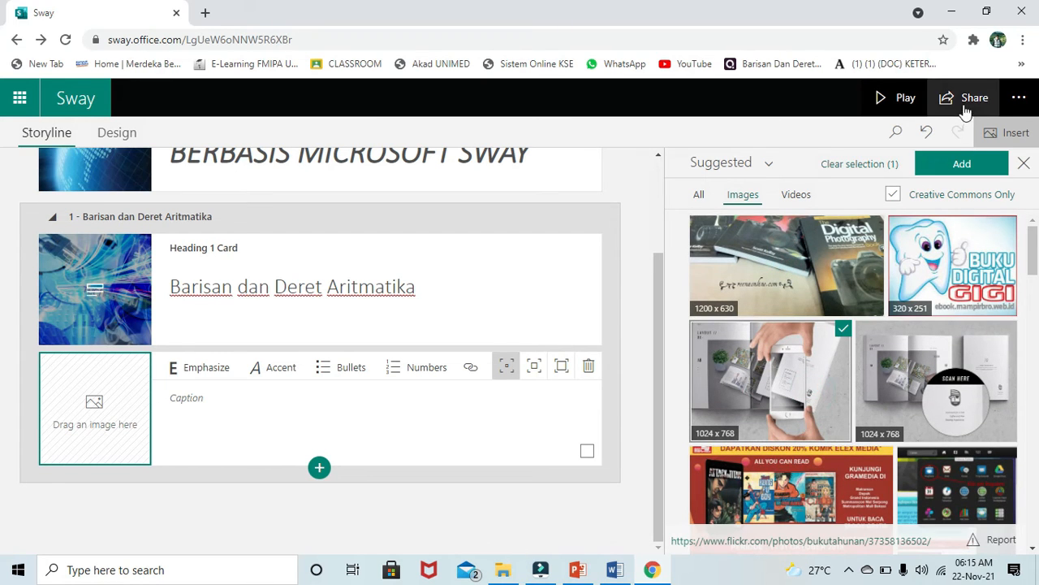
{"action": "left_click", "coordinate": [958, 162]}
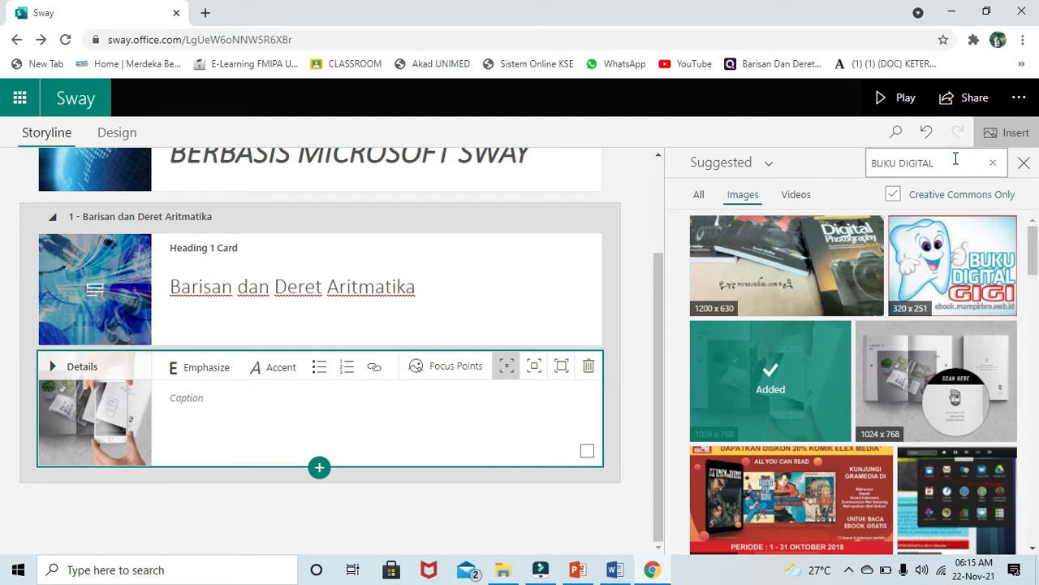
- Open the image source list, select the heading card, then open the source list again
{"action": "left_click", "coordinate": [768, 165]}
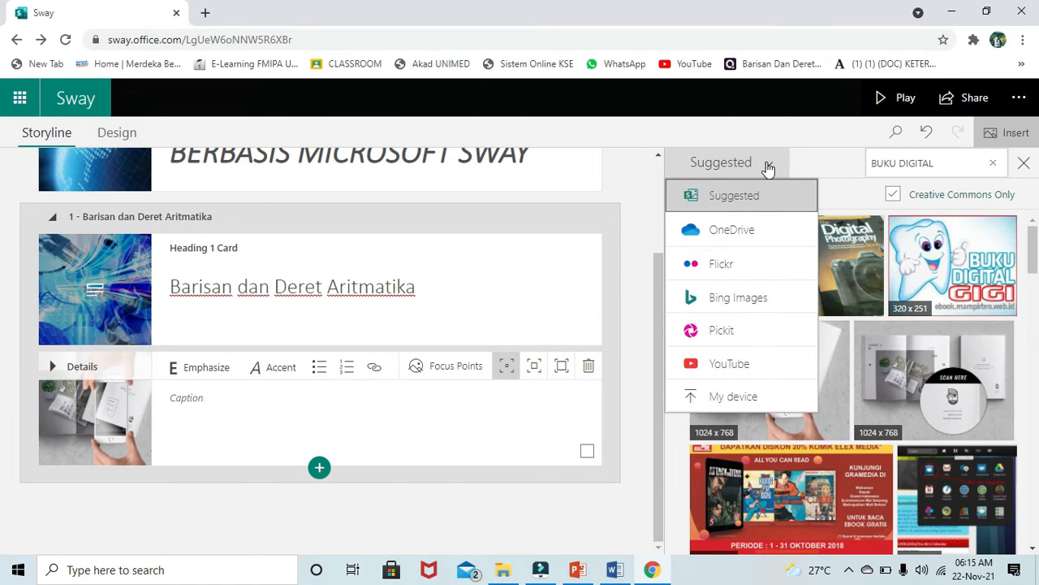
{"action": "left_click", "coordinate": [127, 308]}
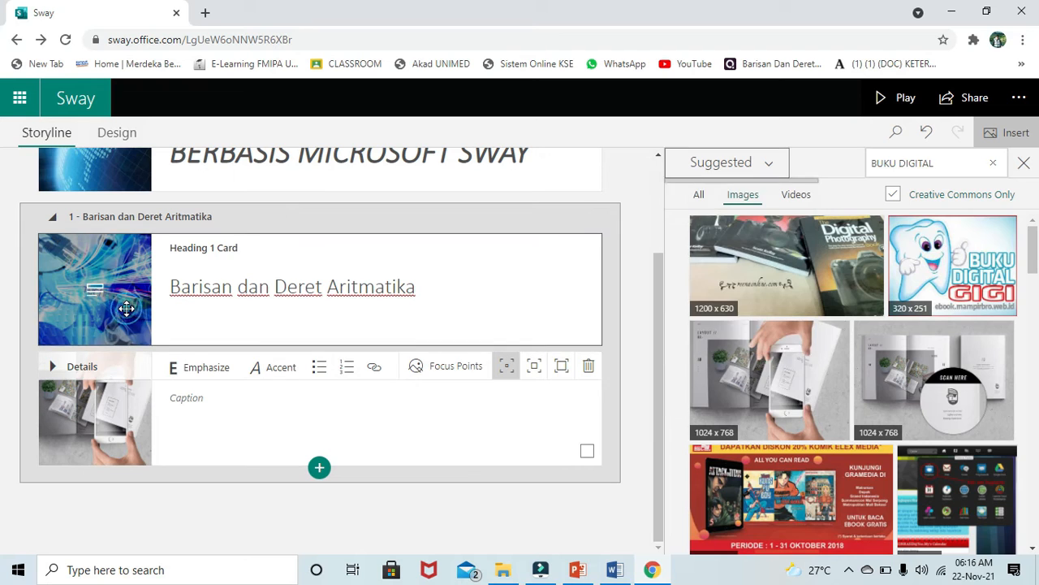
{"action": "left_click", "coordinate": [127, 309]}
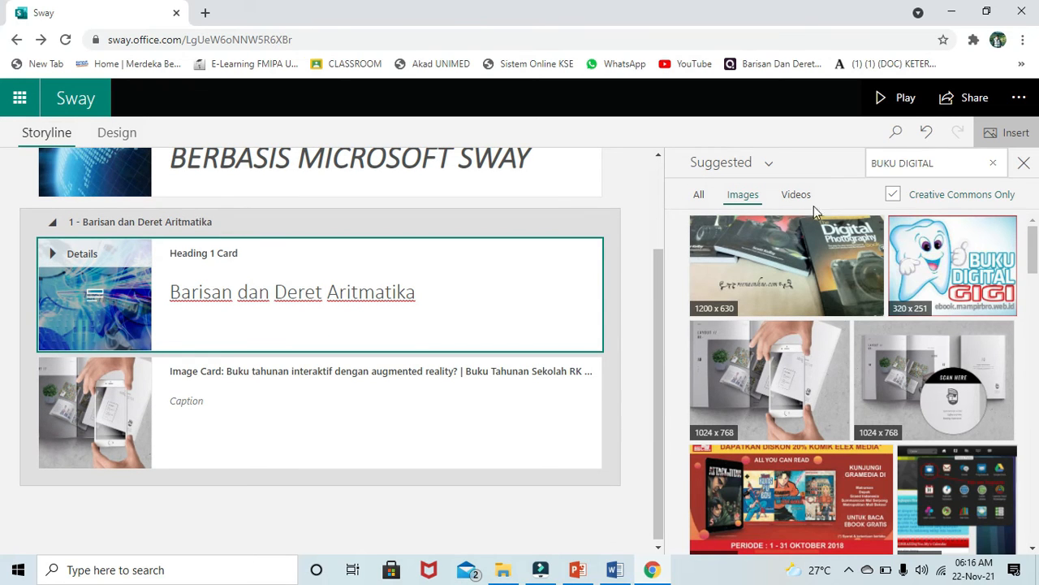
{"action": "left_click", "coordinate": [763, 162]}
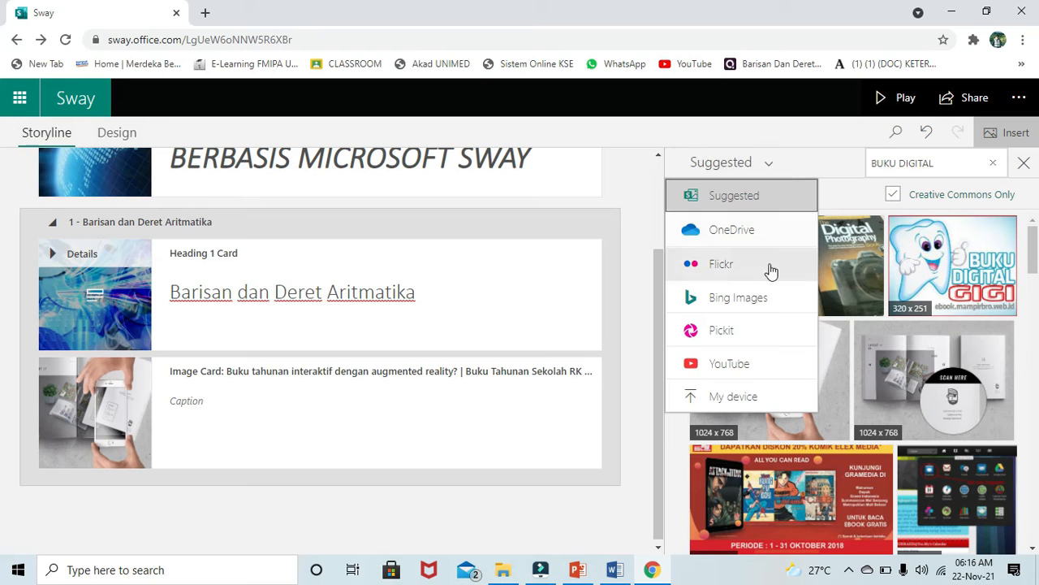
- Upload Barisan-dan-Deret-Bilangan-768x634.jpg from Pictures as an image card above the phone-and-book photo
{"action": "left_click", "coordinate": [756, 394]}
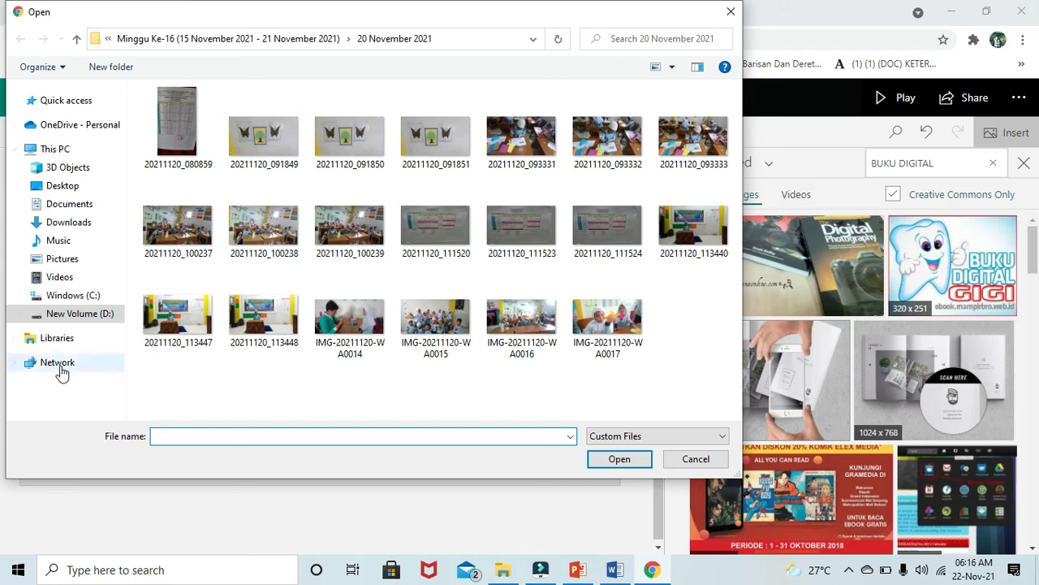
{"action": "left_click", "coordinate": [74, 265]}
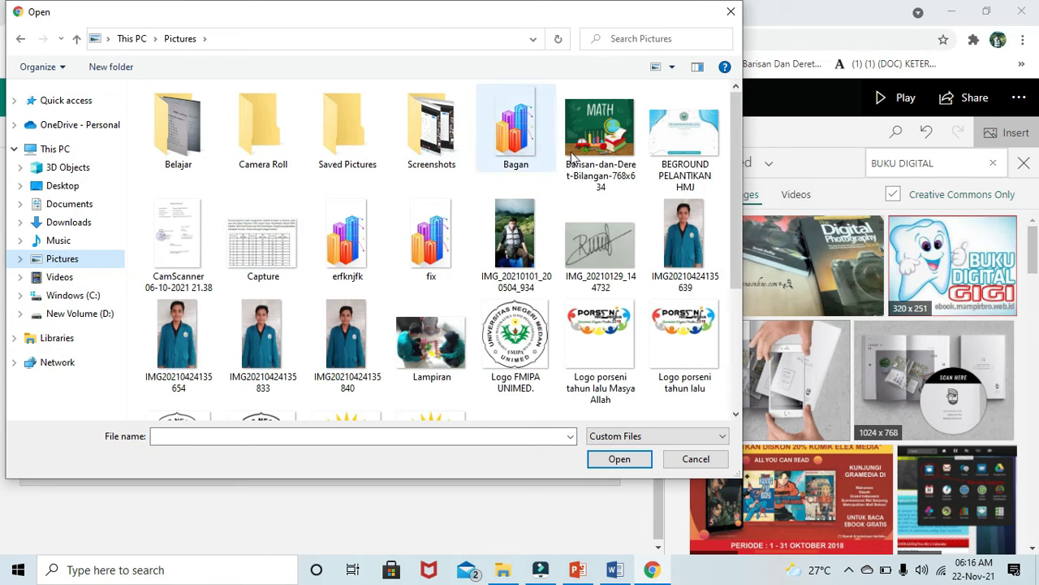
{"action": "double_click", "coordinate": [599, 138]}
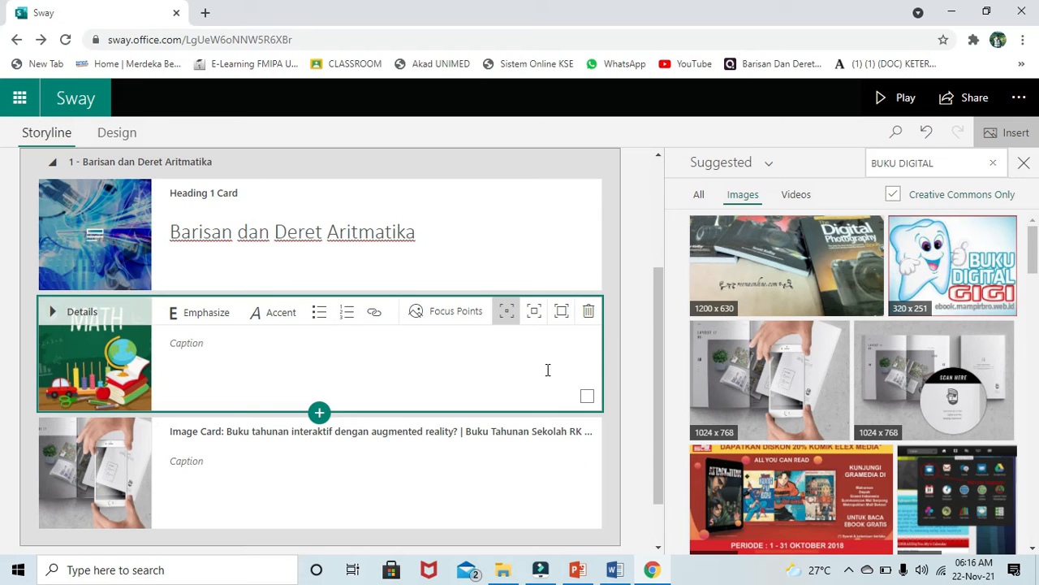
{"action": "scroll", "coordinate": [548, 369], "scroll_direction": "down", "scroll_amount": 1}
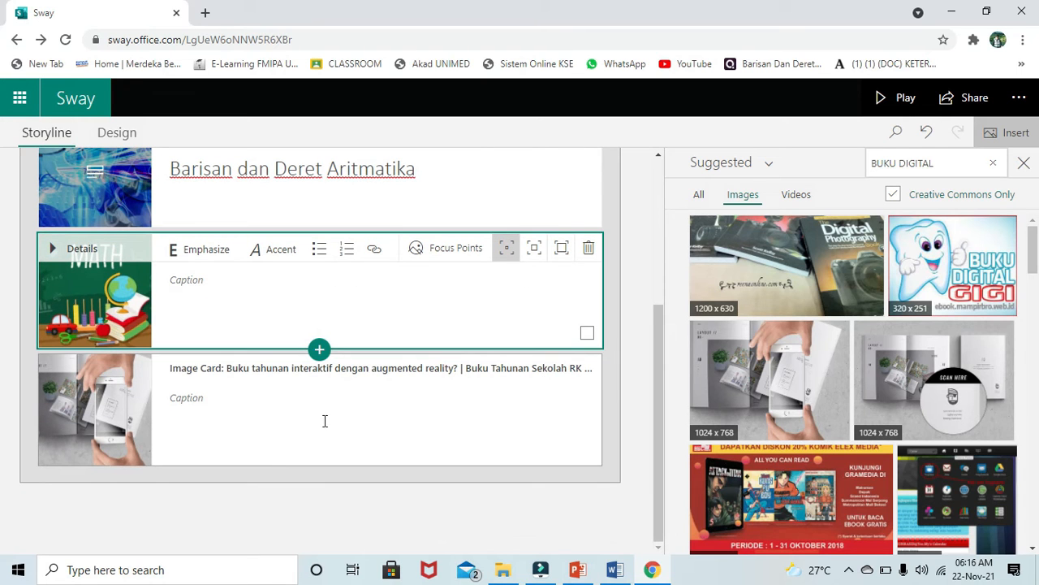
{"action": "left_click", "coordinate": [201, 394]}
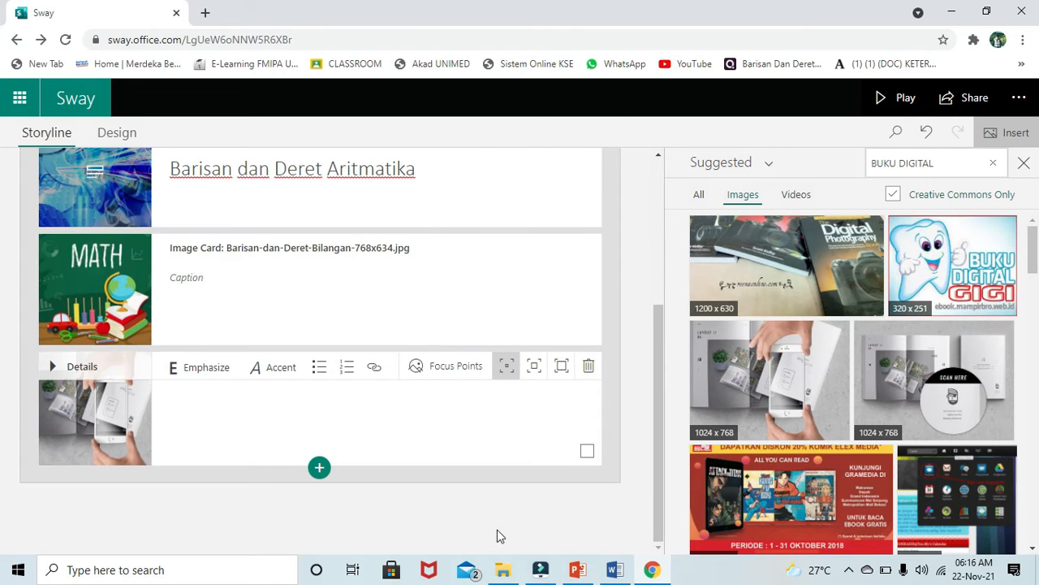
- In Word, select the '2.1 Barisan Bilangan' heading and the first lines of its paragraph
{"action": "left_click", "coordinate": [614, 569]}
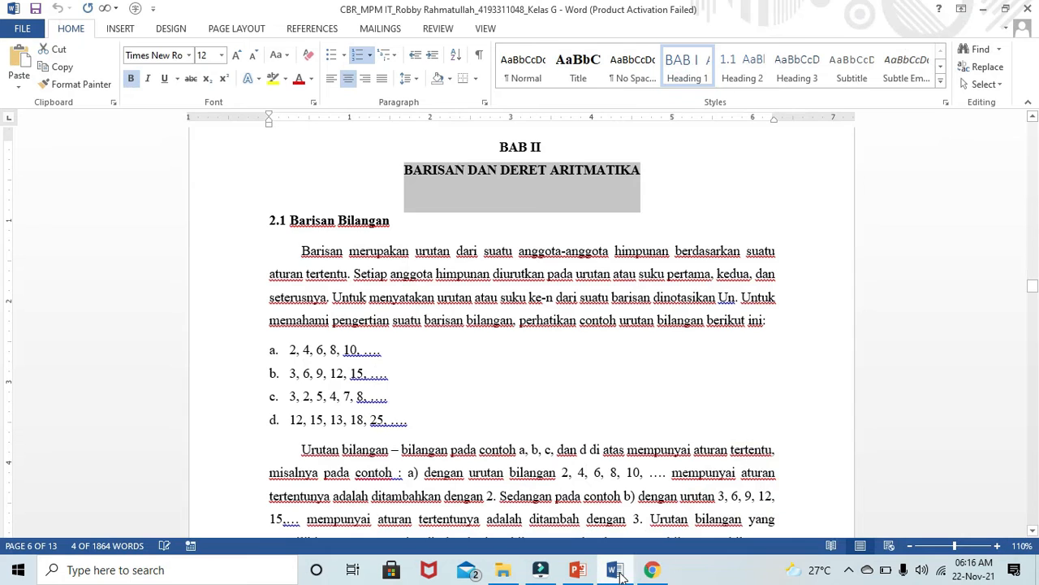
{"action": "left_click_drag", "start_coordinate": [296, 228], "coordinate": [746, 308]}
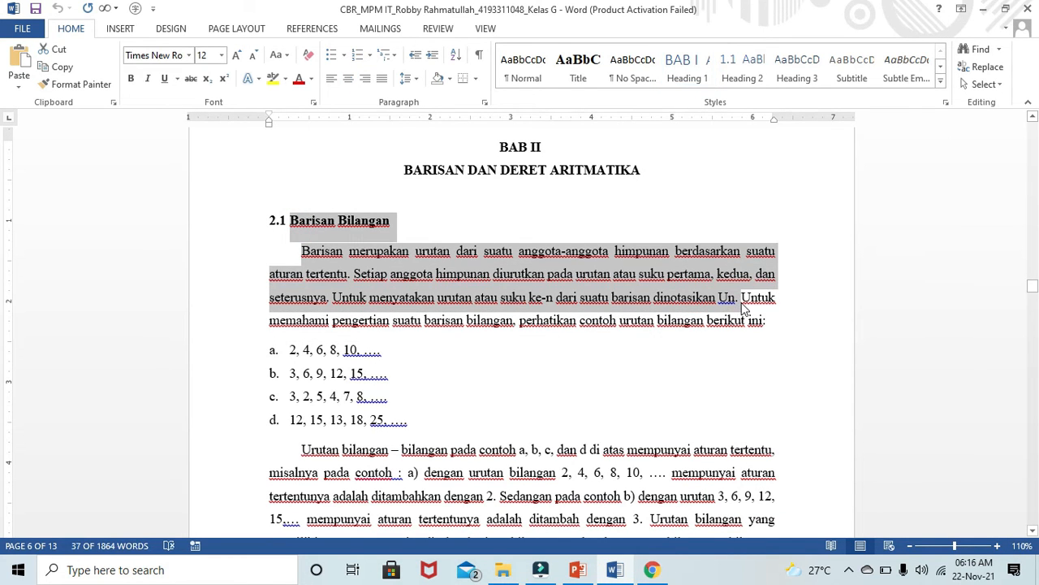
- Paste the Barisan Bilangan heading and paragraph into the phone card's caption, with the heading on its own line
{"action": "left_click", "coordinate": [983, 9]}
{"action": "left_click", "coordinate": [270, 426]}
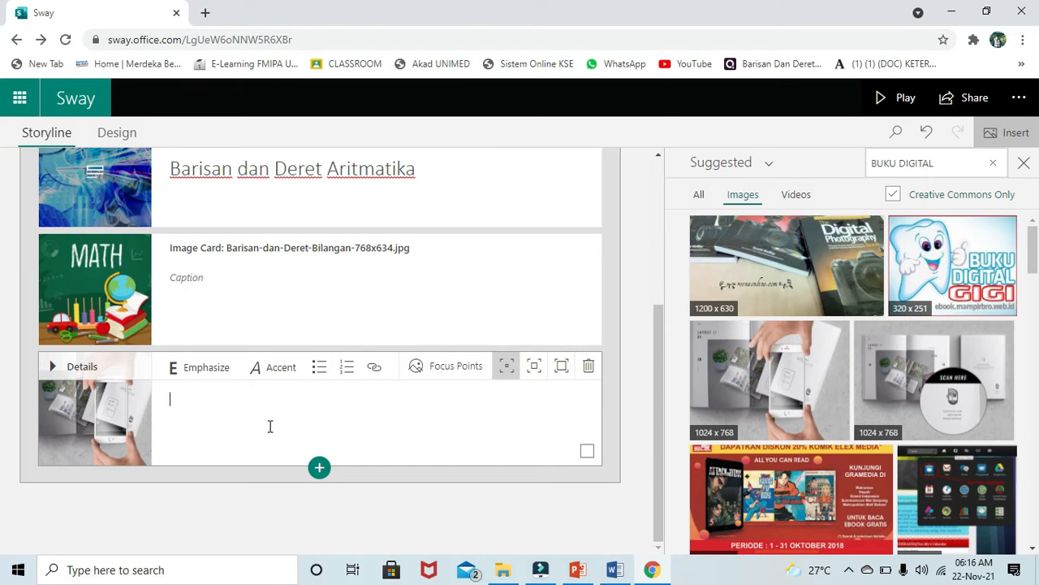
{"action": "type", "text": "1.1 Barisan BilanganBarisan merupakan urutan dari suatu anggota-anggota himpunan berdasarkan suatu aturan tertentu. Setiap anggota himpunan diurutkan pada urutan atau suku pertama, kedua, dan seterusnya. Untuk menyatakan urutan atau suku ke-n dari suatu barisan dinotasikan Un."}
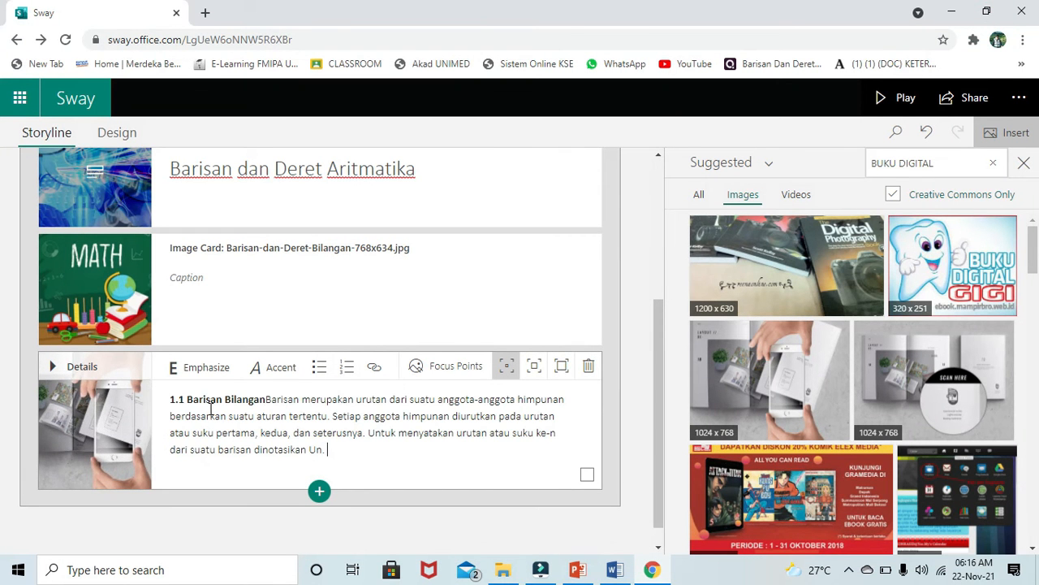
{"action": "left_click", "coordinate": [267, 399]}
{"action": "key", "text": "Return"}
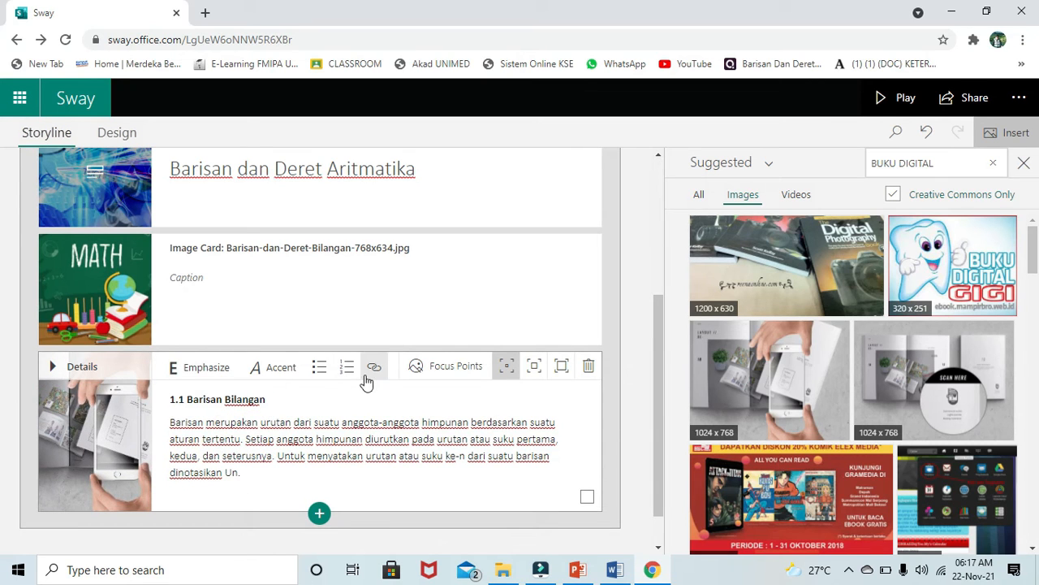
- Make the heading numbered item '1. Barisan Bilangan', removing the '1.1' prefix
{"action": "left_click", "coordinate": [186, 400]}
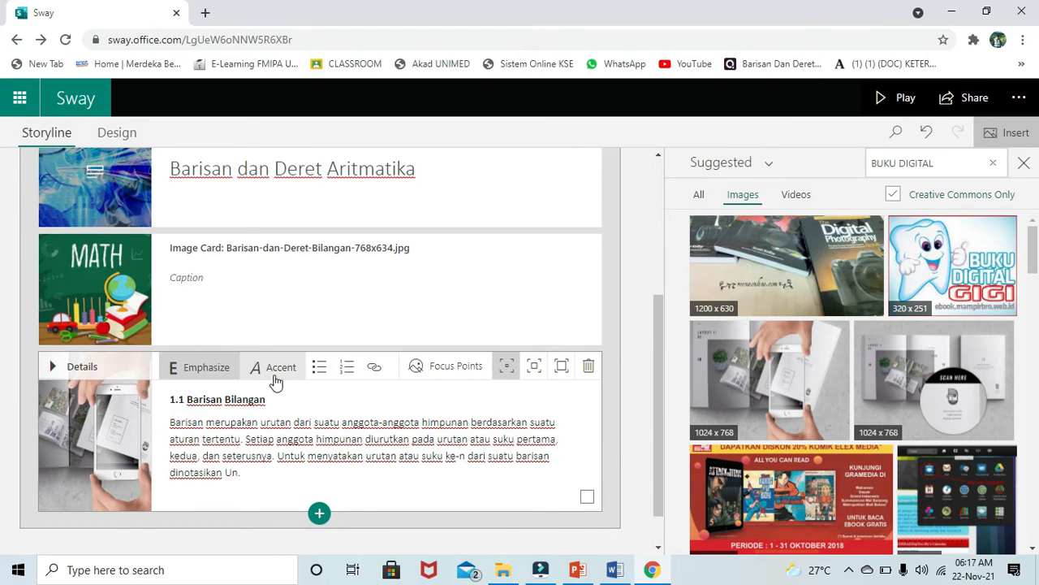
{"action": "left_click", "coordinate": [345, 368]}
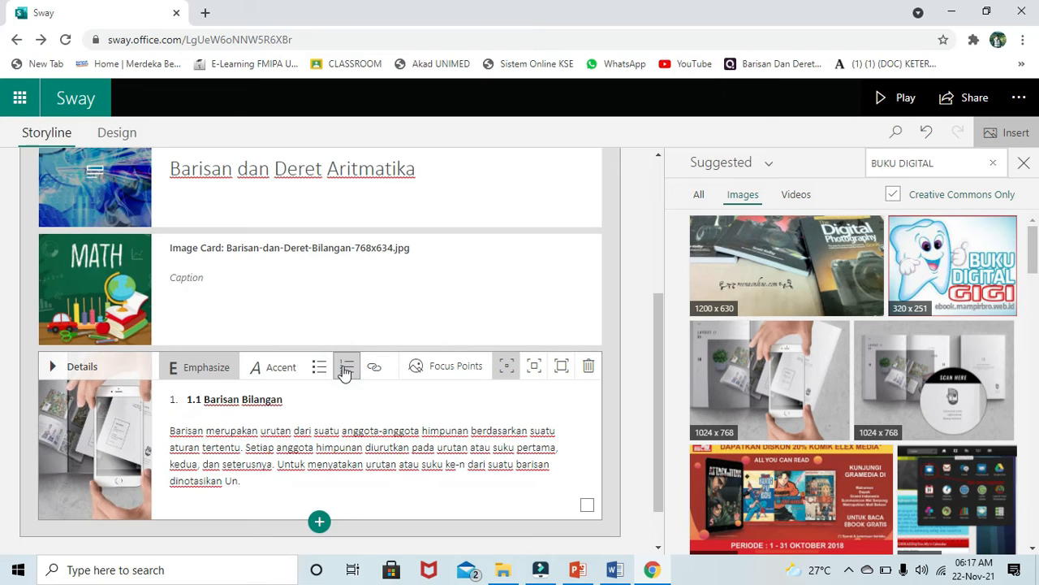
{"action": "left_click", "coordinate": [205, 400]}
{"action": "key", "text": "BackSpace"}
{"action": "key", "text": "BackSpace"}
{"action": "key", "text": "BackSpace"}
{"action": "key", "text": "BackSpace"}
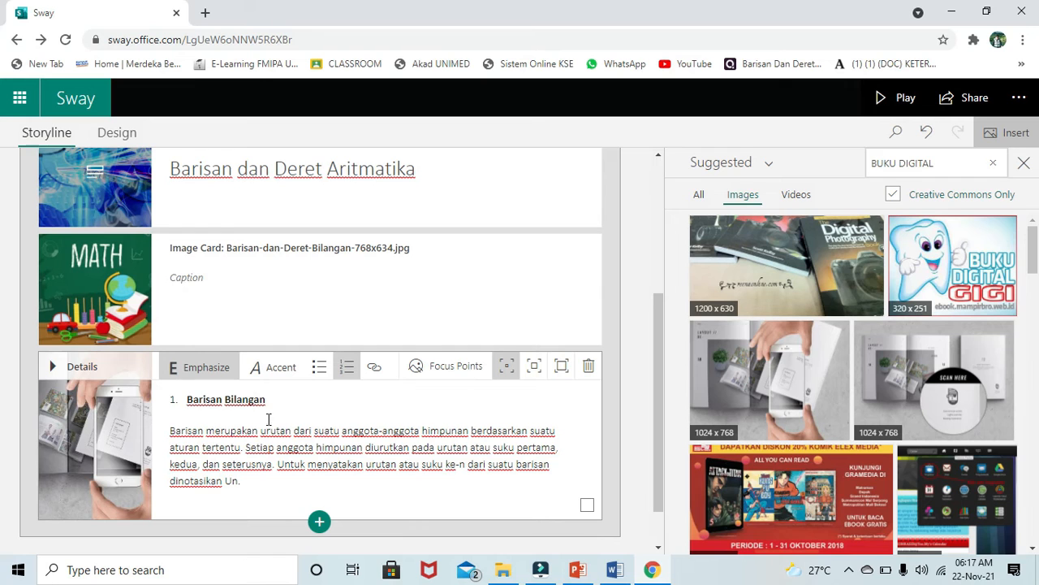
- Close the suggestions panel, then open and dismiss the Link dialog after 'dinotasikan Un.'
{"action": "left_click", "coordinate": [171, 432]}
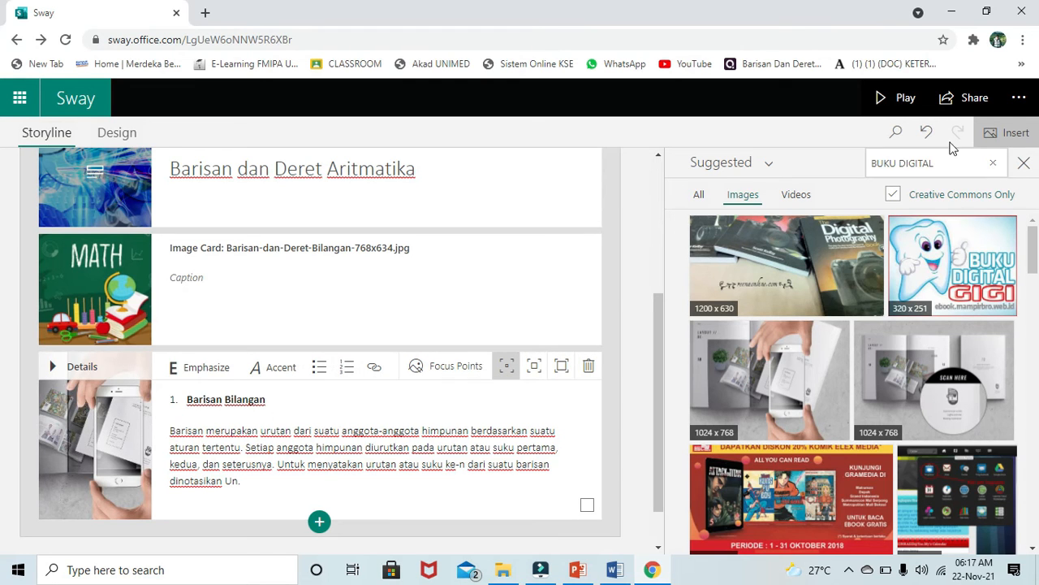
{"action": "left_click", "coordinate": [1025, 163]}
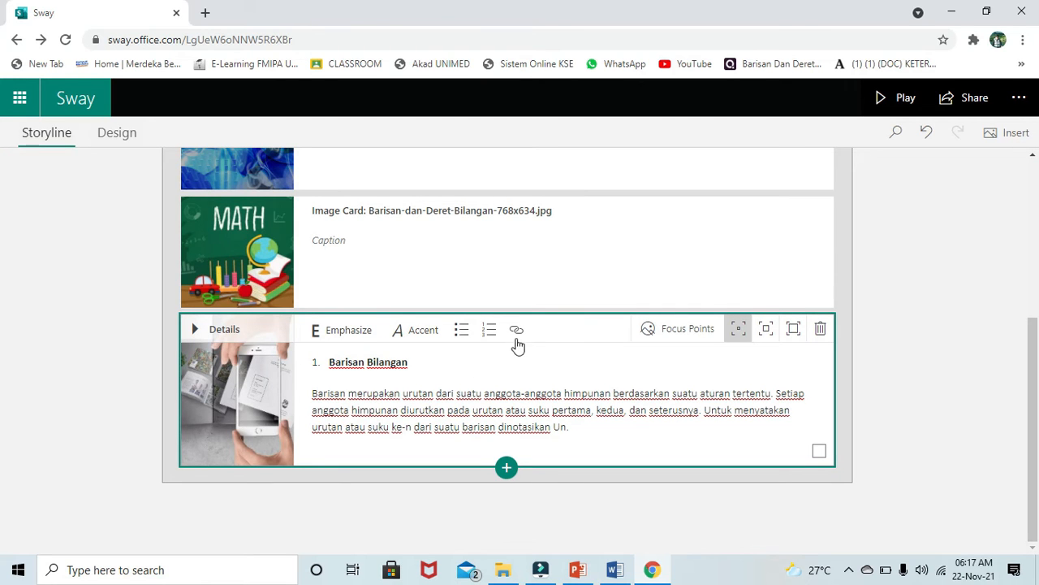
{"action": "left_click", "coordinate": [579, 428]}
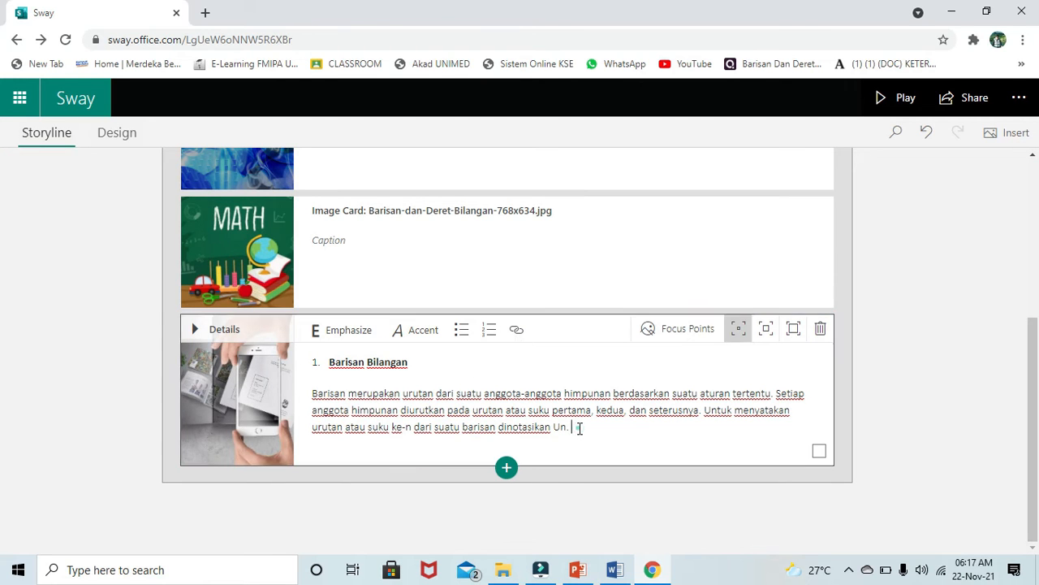
{"action": "left_click", "coordinate": [518, 332]}
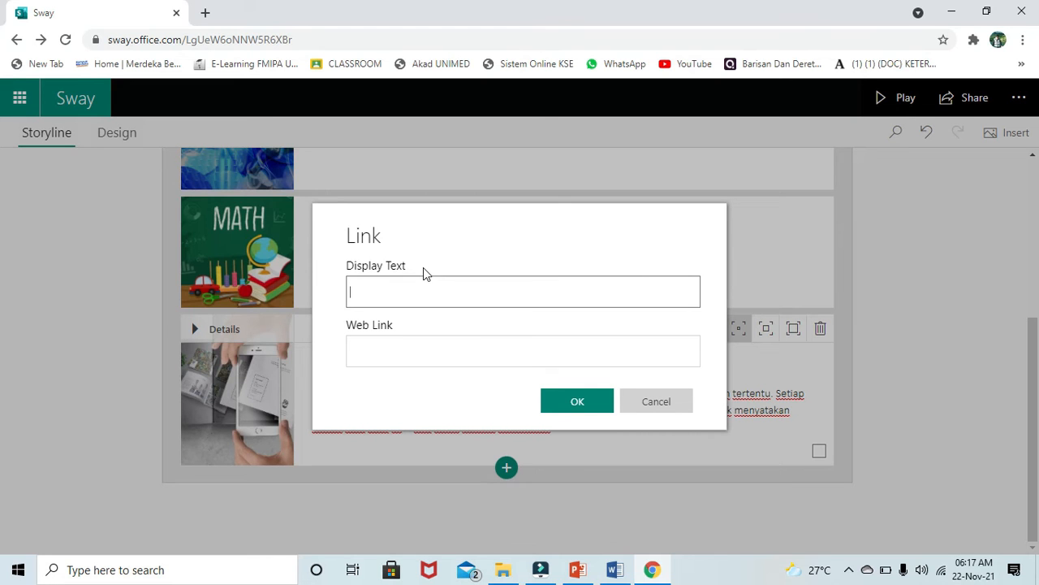
{"action": "left_click", "coordinate": [584, 404]}
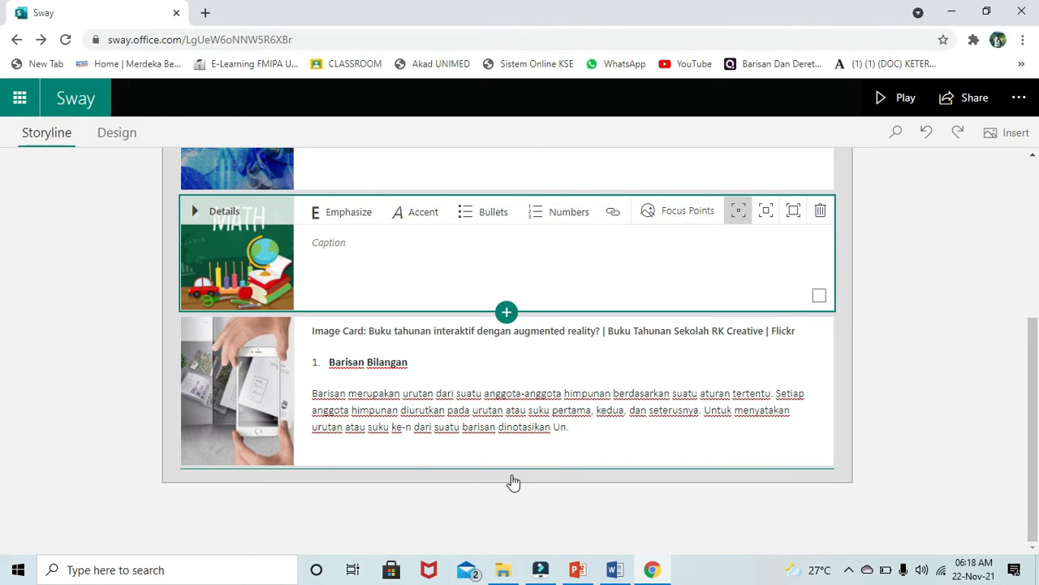
- Add a new Media > Video card below the text card
{"action": "left_click", "coordinate": [512, 475]}
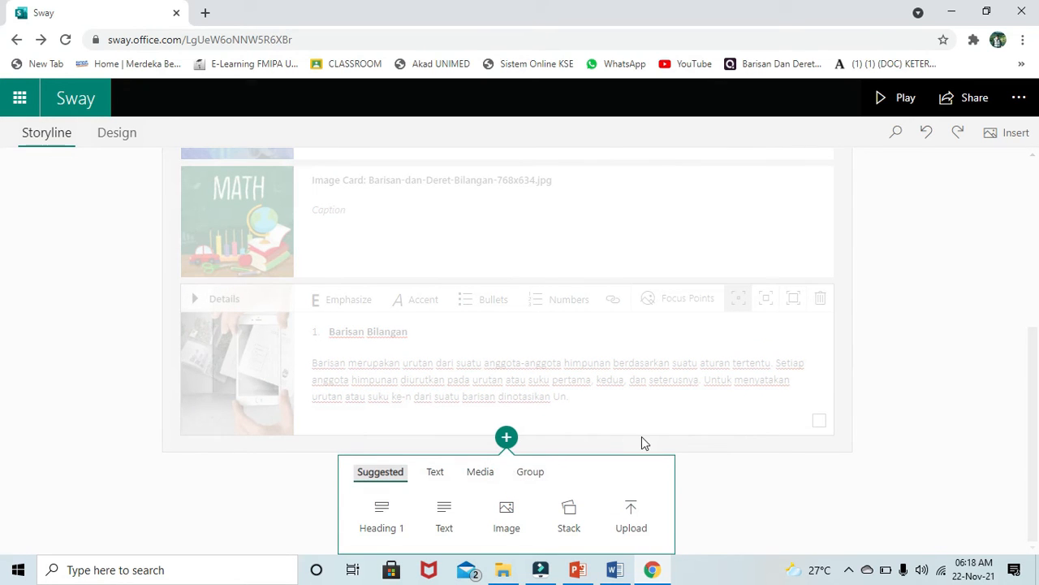
{"action": "left_click", "coordinate": [506, 439]}
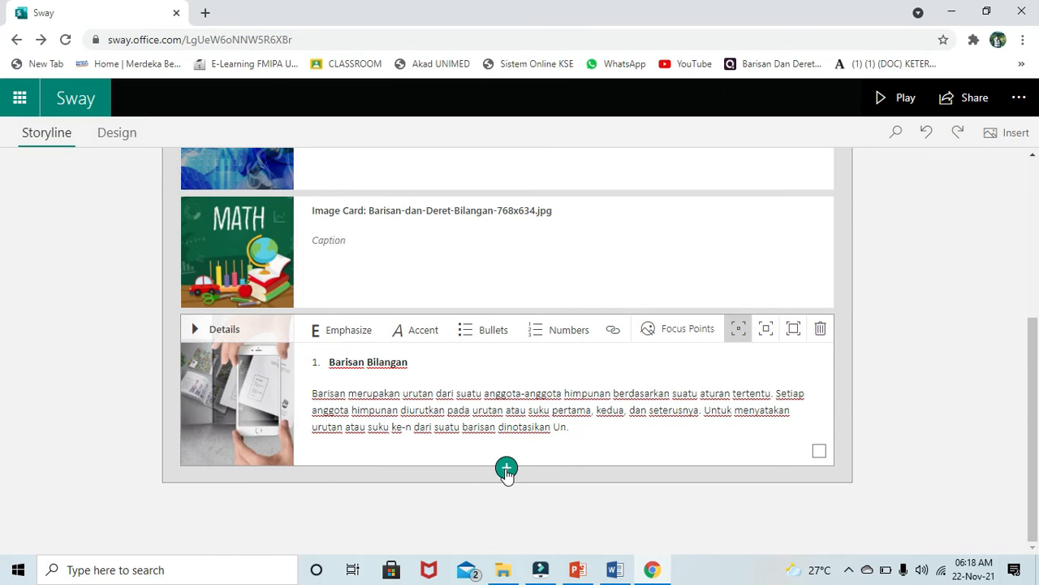
{"action": "left_click", "coordinate": [506, 469]}
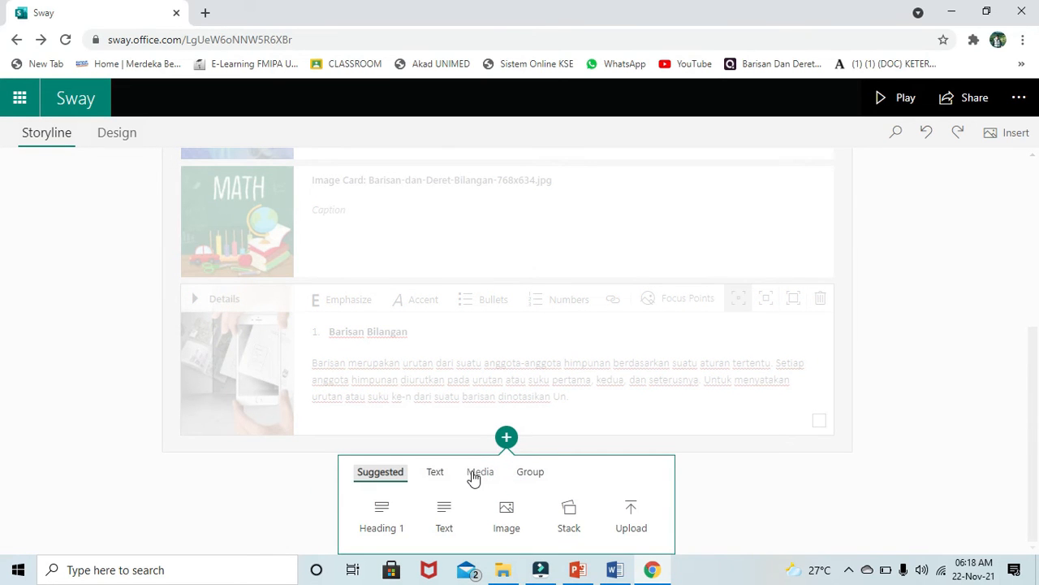
{"action": "left_click", "coordinate": [474, 476]}
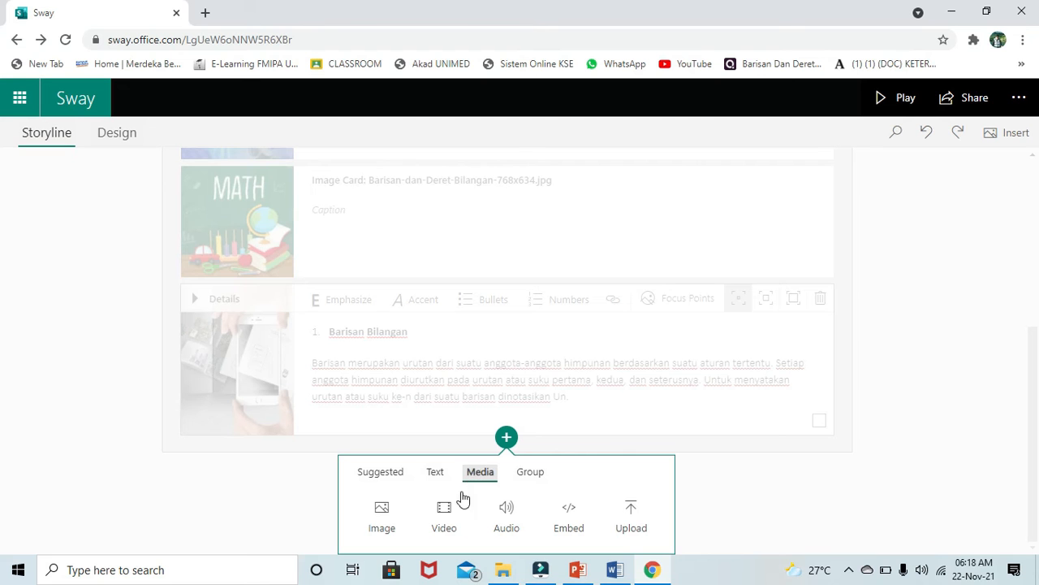
{"action": "left_click", "coordinate": [443, 524]}
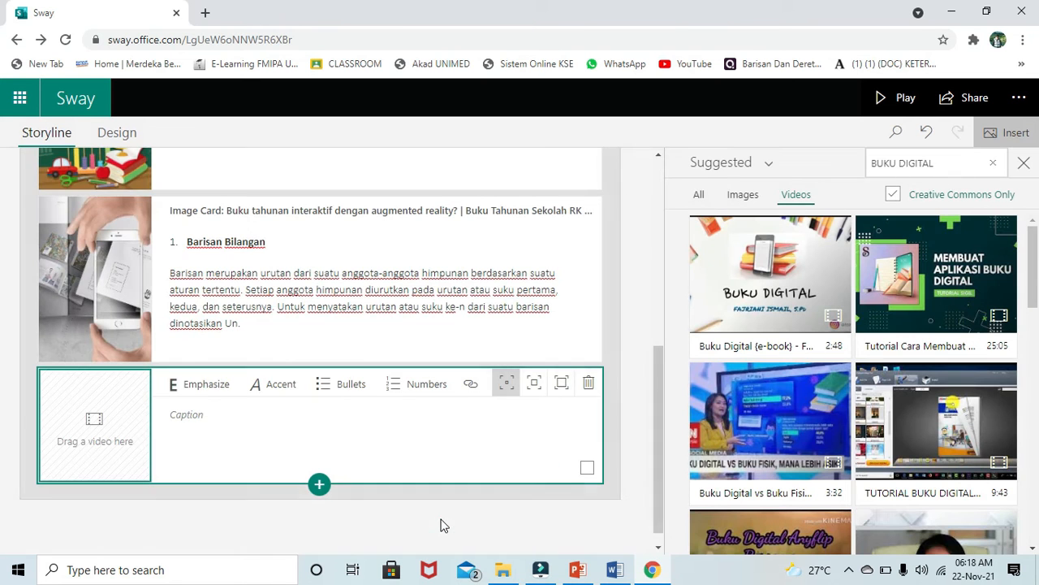
- Upload the Animasi video from the Buku Digital folder on this computer into the video card
{"action": "left_click", "coordinate": [772, 164]}
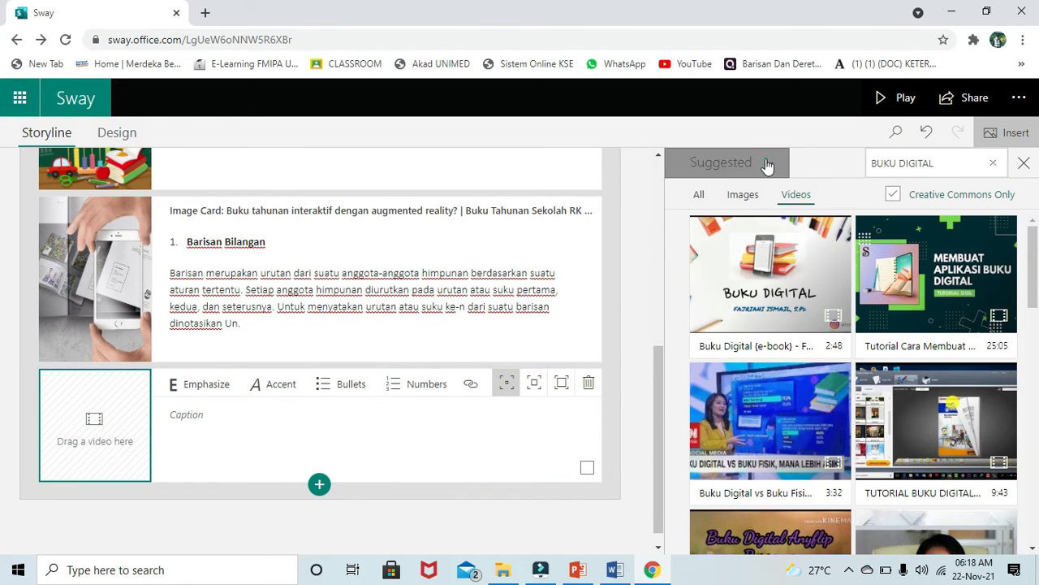
{"action": "left_click", "coordinate": [743, 398]}
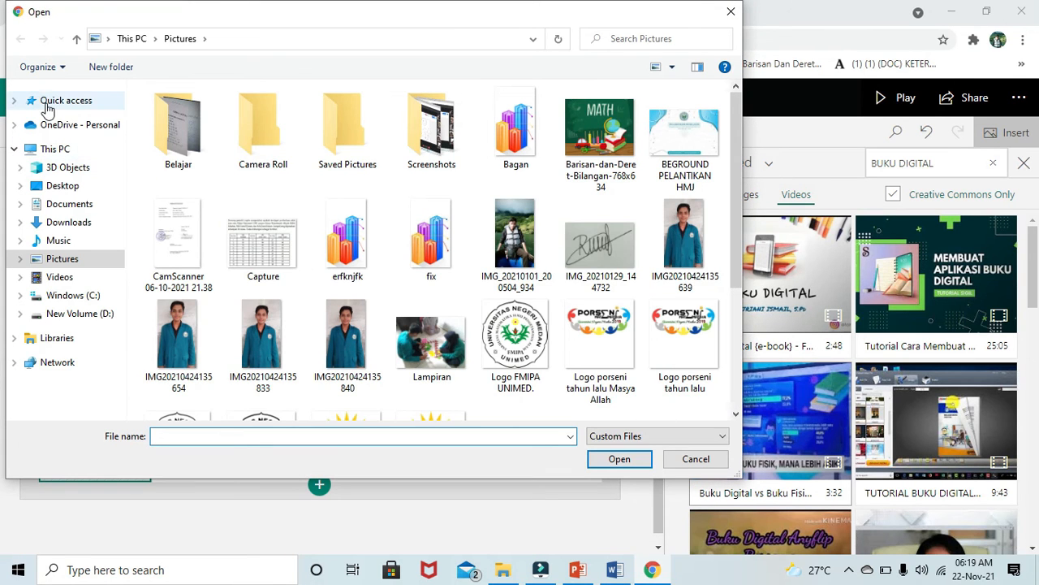
{"action": "left_click", "coordinate": [45, 101]}
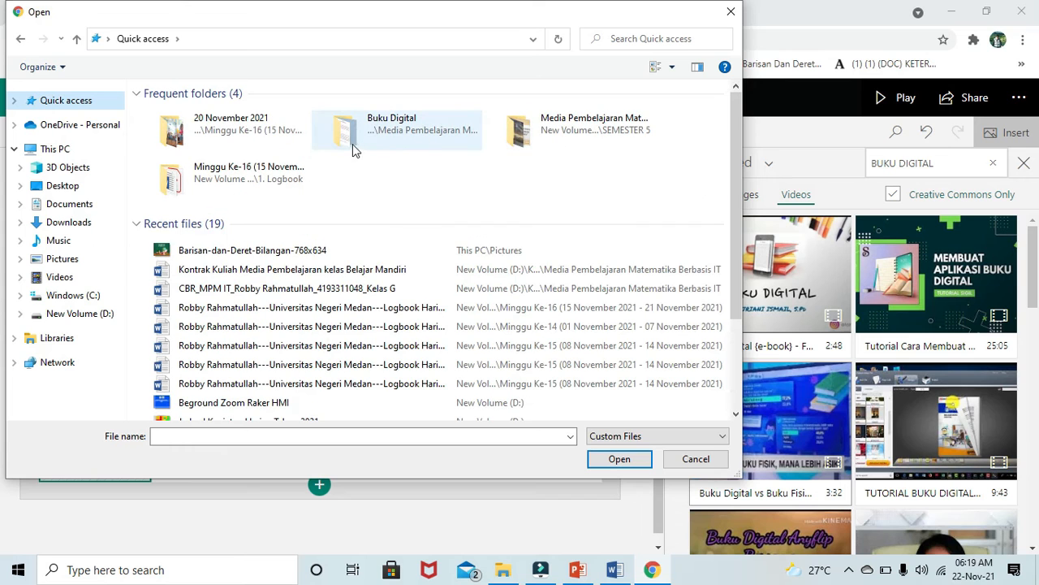
{"action": "double_click", "coordinate": [396, 142]}
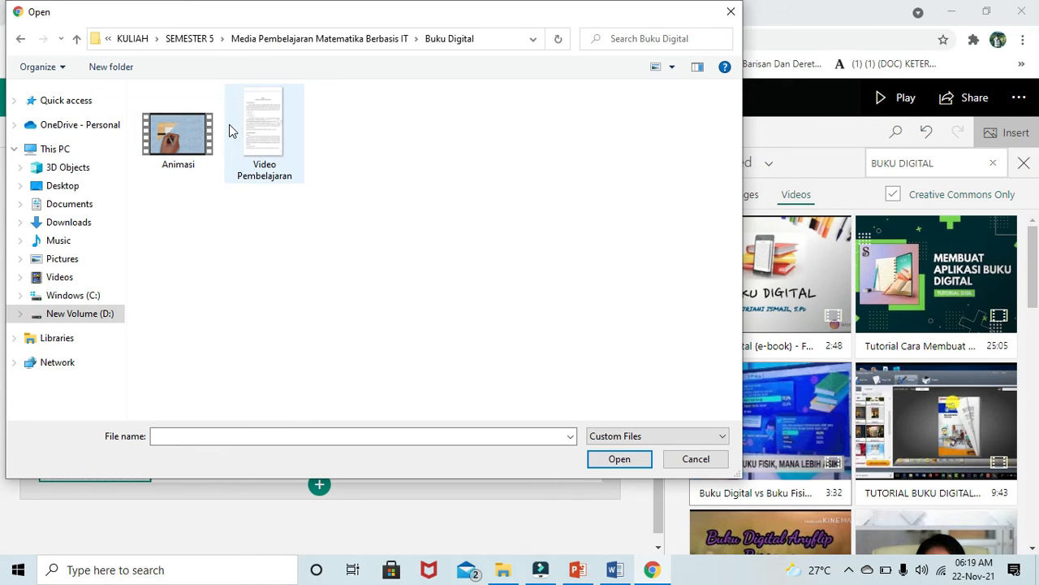
{"action": "double_click", "coordinate": [193, 130]}
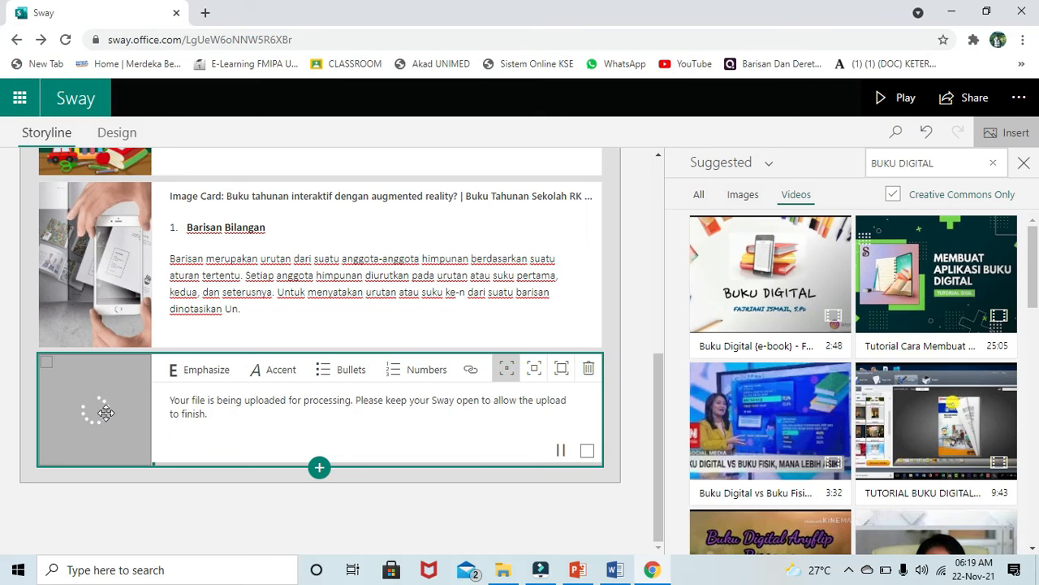
{"action": "left_click", "coordinate": [1025, 164]}
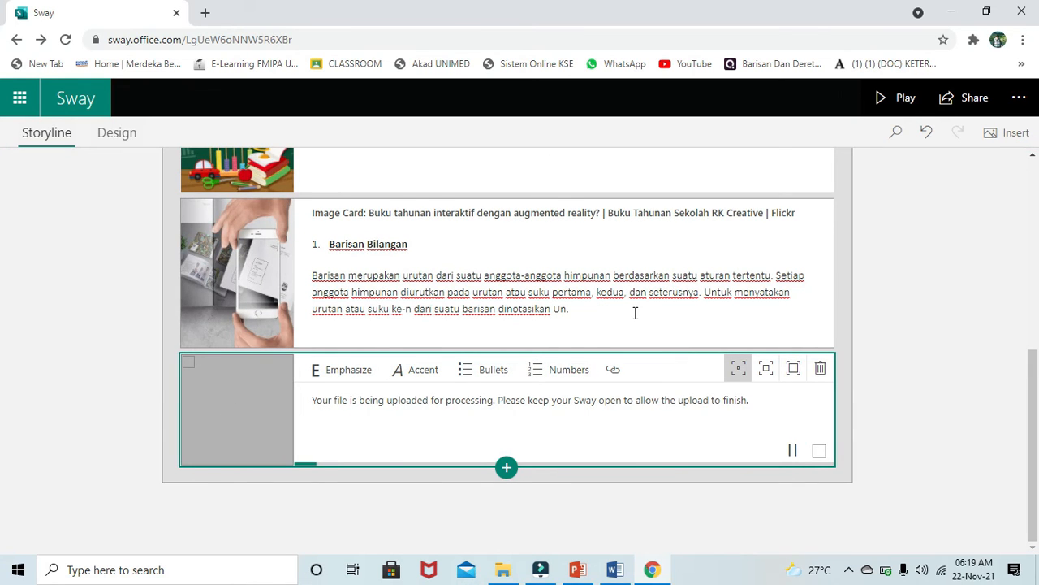
{"action": "key", "text": "XF86AudioRaiseVolume"}
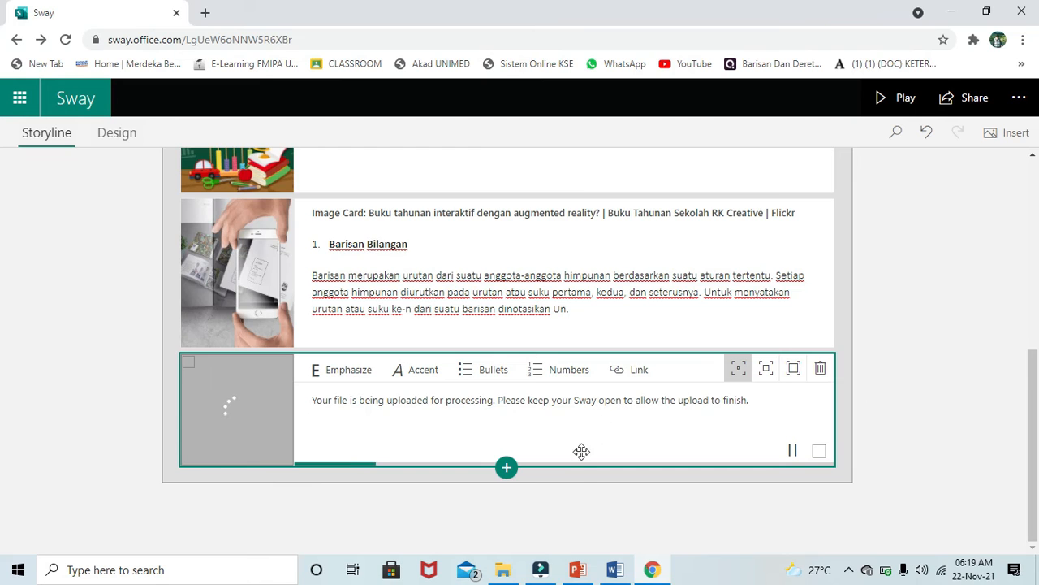
- Add a new Media > Audio card below the Animasi video card
{"action": "left_click", "coordinate": [507, 470]}
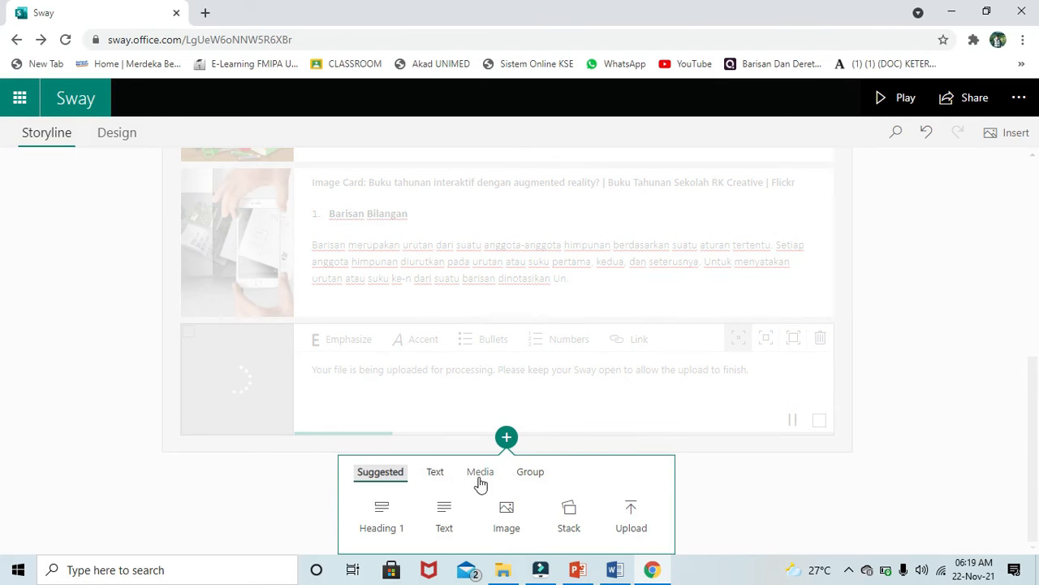
{"action": "left_click", "coordinate": [436, 479]}
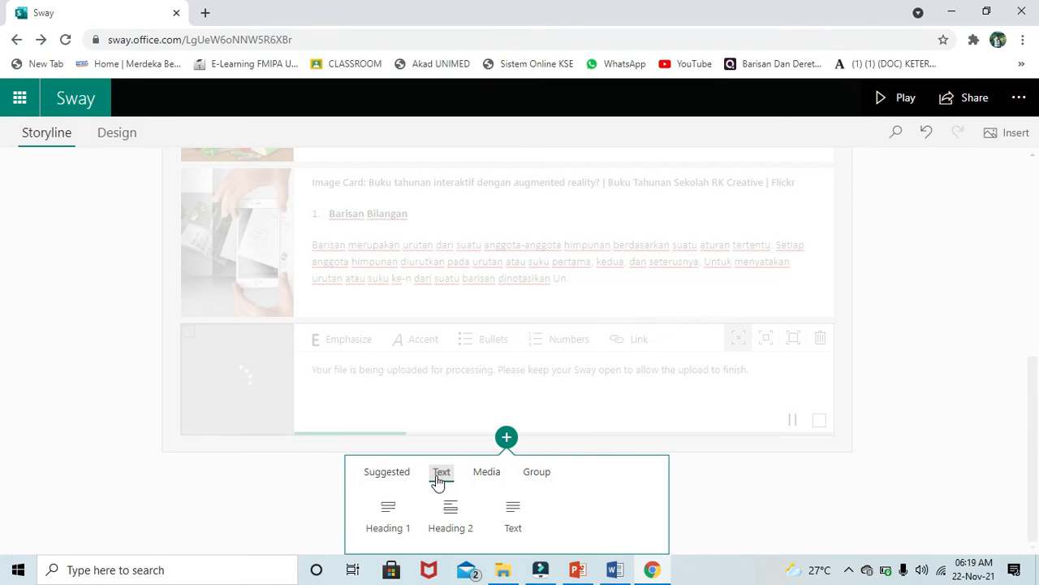
{"action": "left_click", "coordinate": [486, 474]}
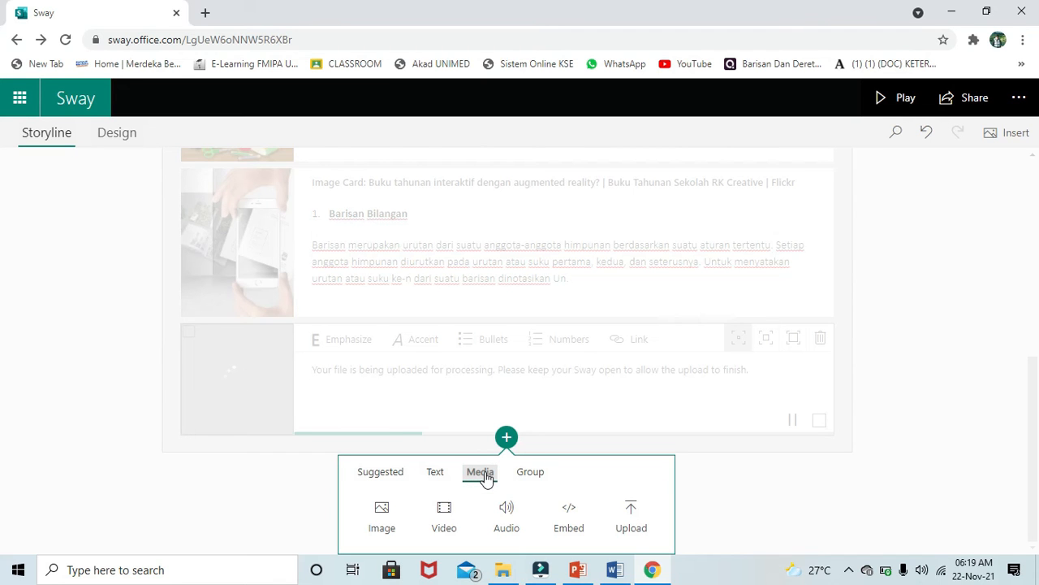
{"action": "left_click", "coordinate": [506, 517]}
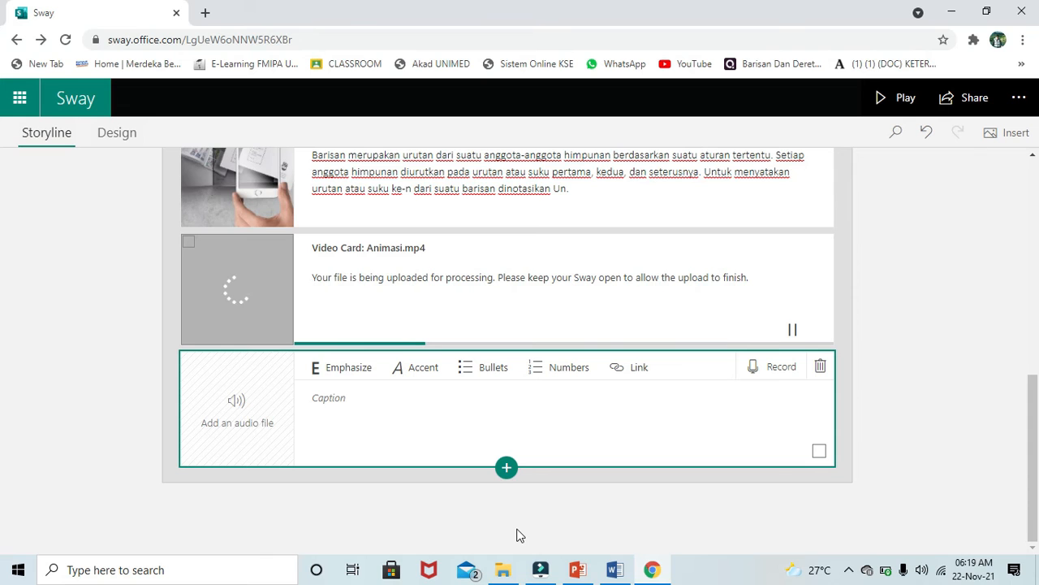
- Cancel the audio file picker and start recording for the empty audio card instead
{"action": "left_click", "coordinate": [261, 425]}
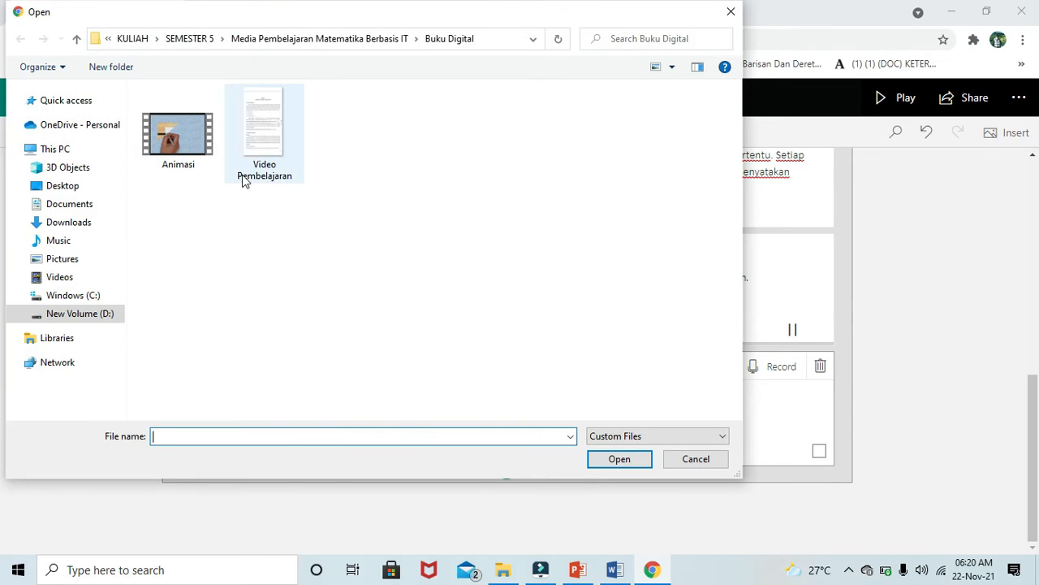
{"action": "left_click", "coordinate": [701, 462]}
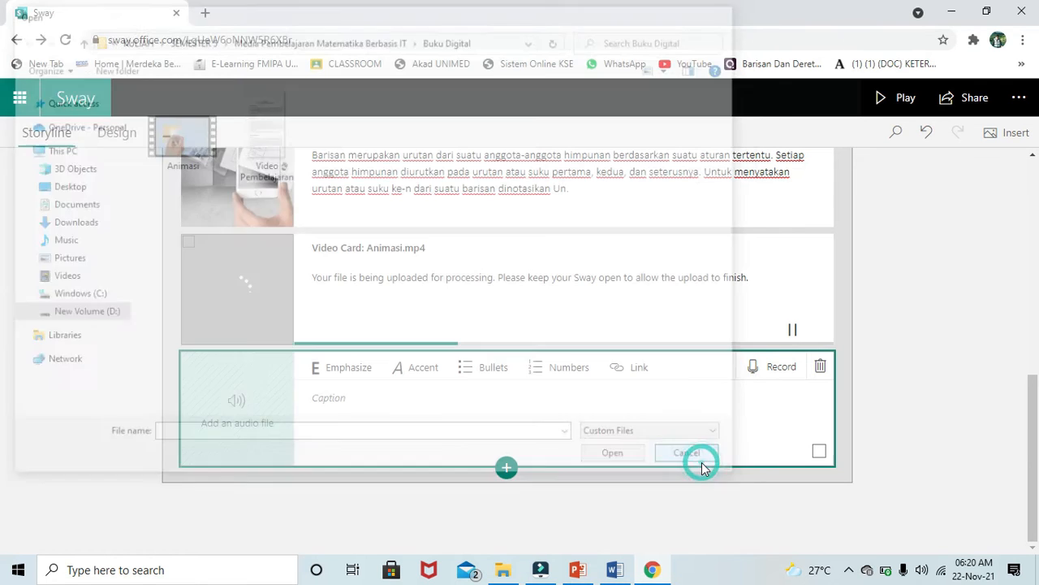
{"action": "left_click", "coordinate": [781, 371]}
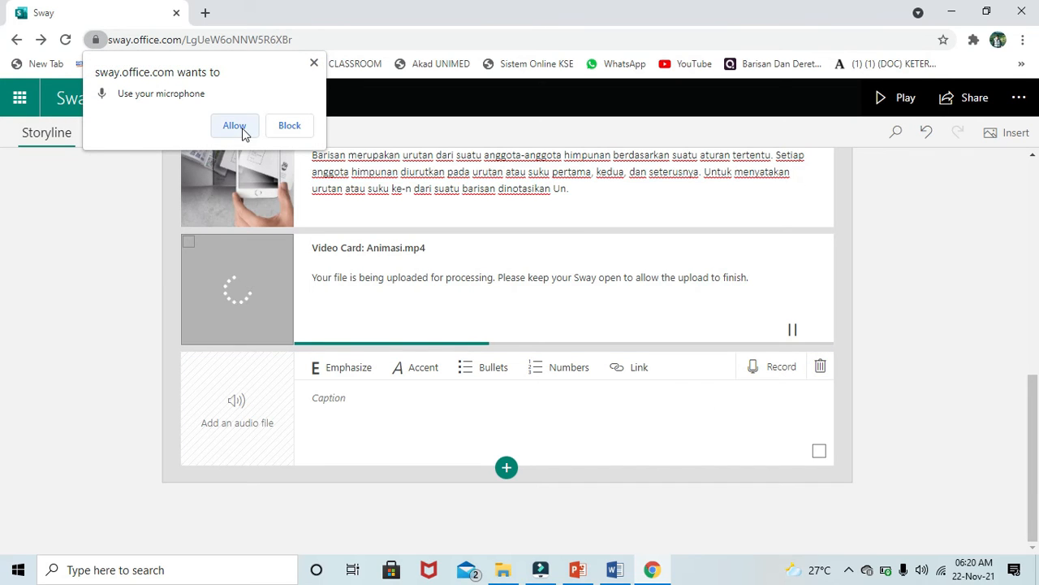
- Allow microphone access, record a short voice clip, stop it and add it to the audio card
{"action": "left_click", "coordinate": [238, 126]}
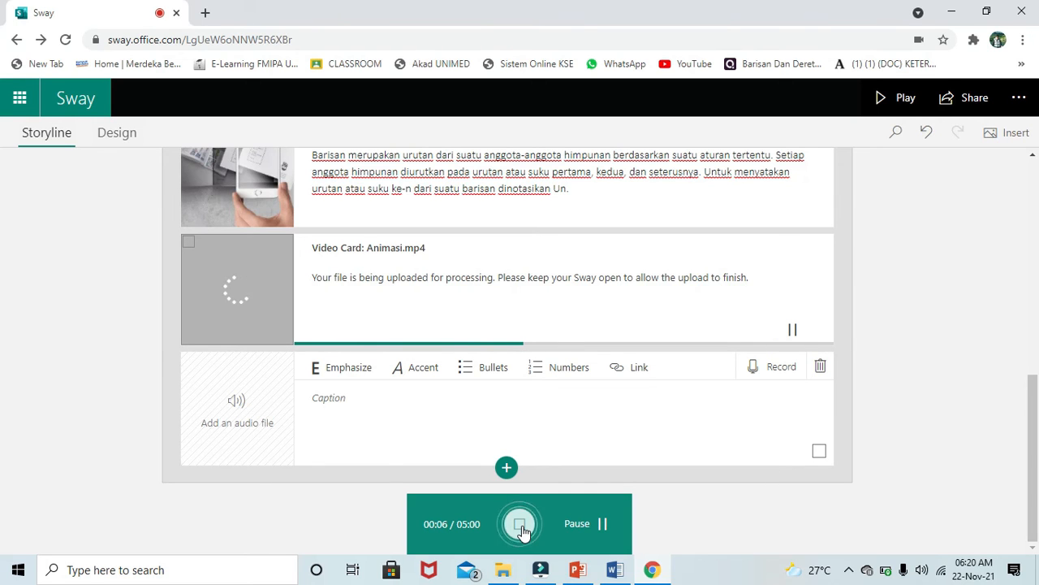
{"action": "left_click", "coordinate": [522, 528]}
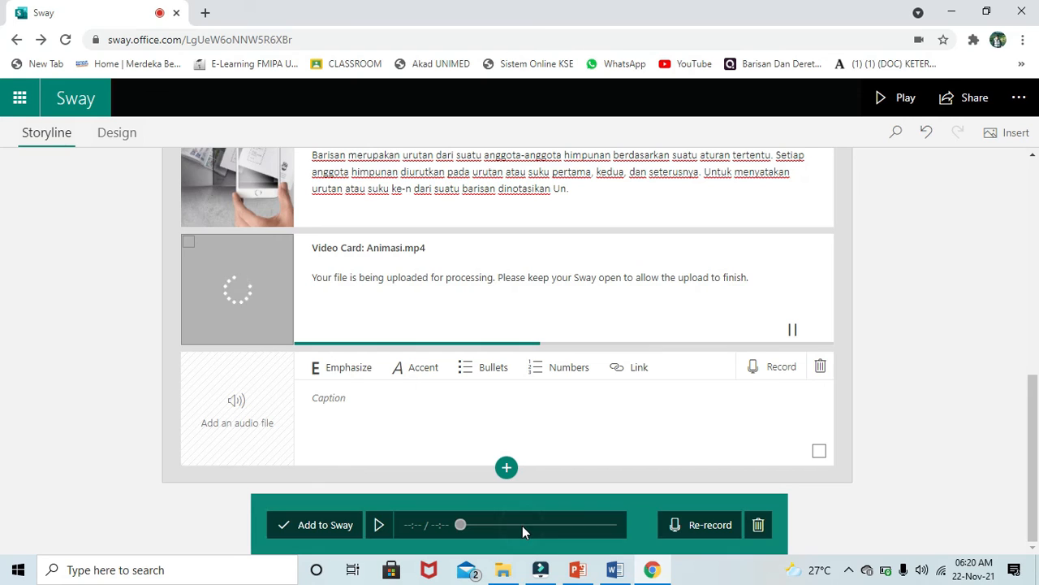
{"action": "left_click", "coordinate": [336, 525]}
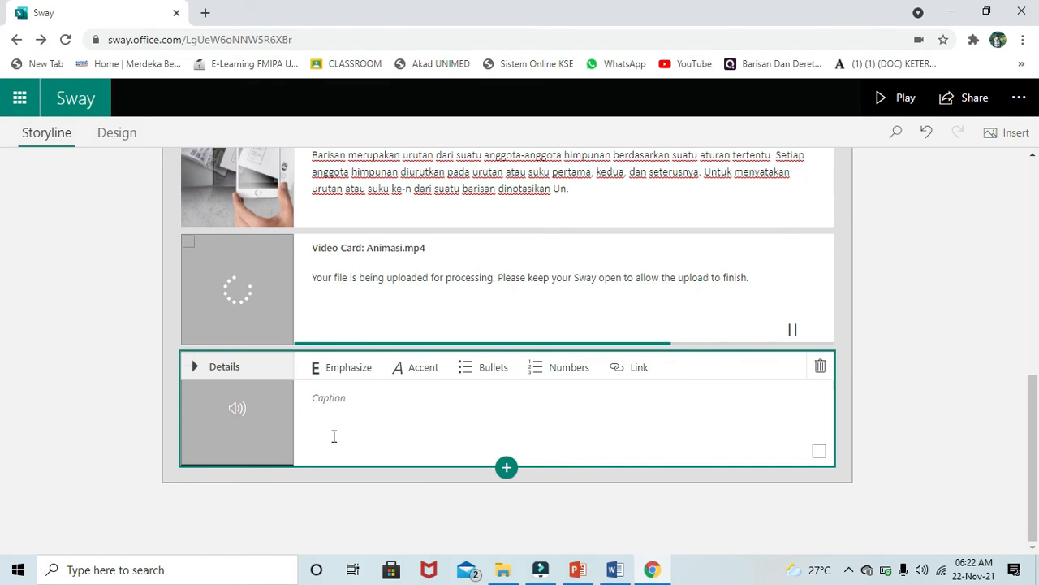
{"action": "left_click", "coordinate": [122, 135]}
- Apply the black-and-white swirl-pattern style from the Design styles and play the Sway
{"action": "left_click", "coordinate": [122, 134]}
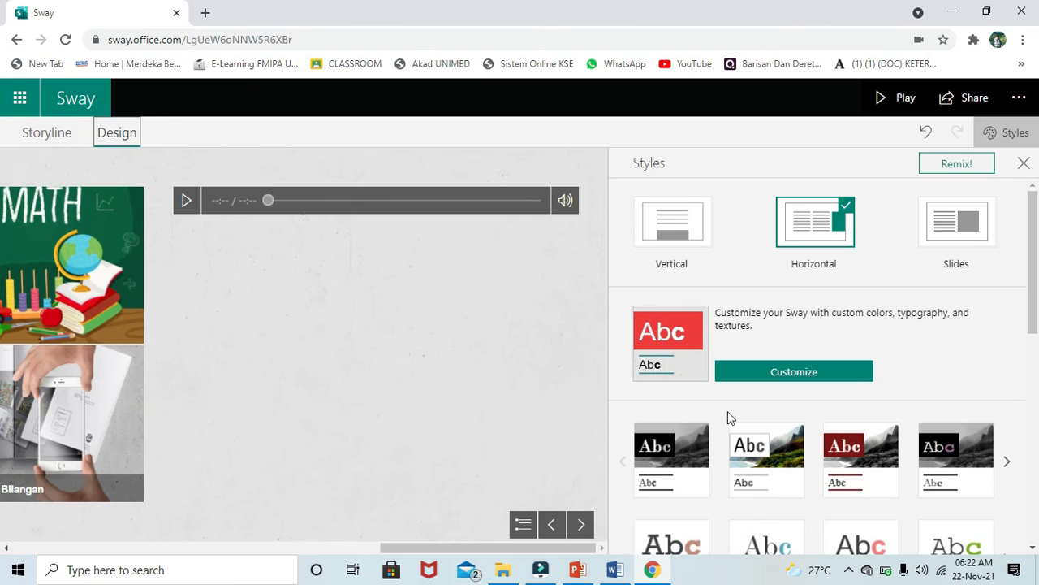
{"action": "scroll", "coordinate": [728, 411], "scroll_direction": "down", "scroll_amount": 3}
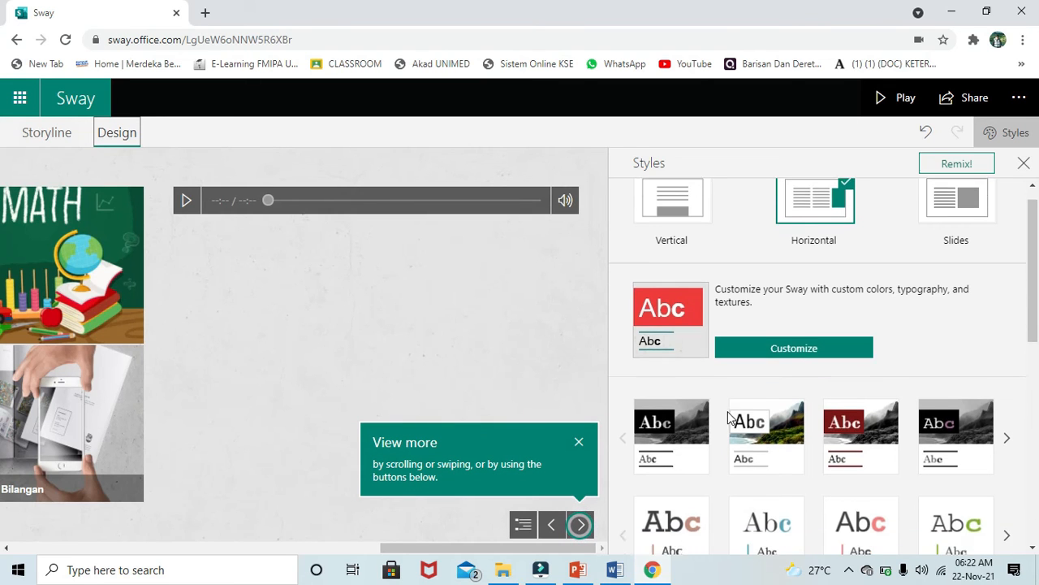
{"action": "scroll", "coordinate": [728, 418], "scroll_direction": "down", "scroll_amount": 3}
{"action": "left_click", "coordinate": [47, 133]}
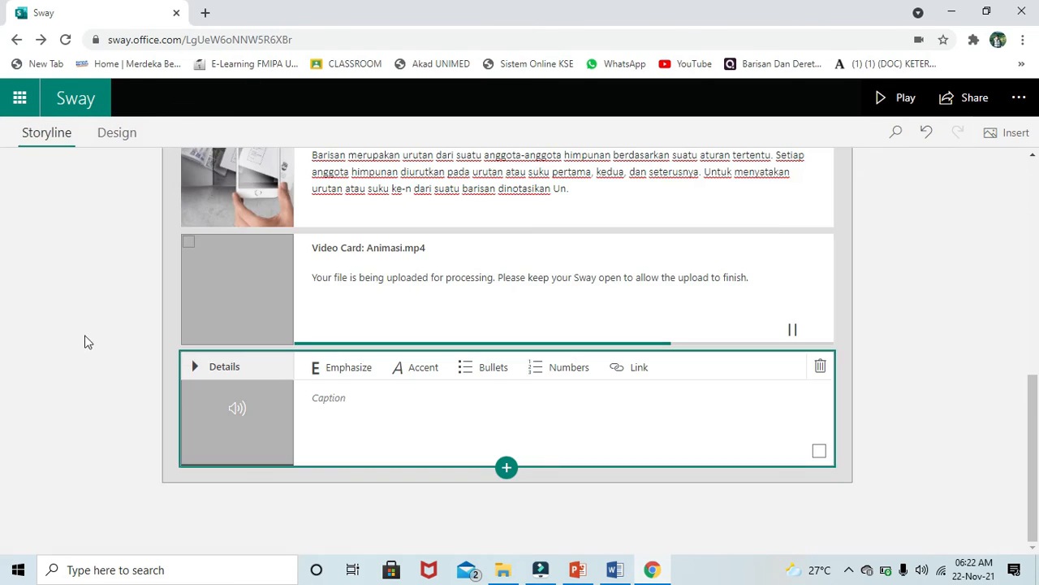
{"action": "left_click", "coordinate": [122, 136]}
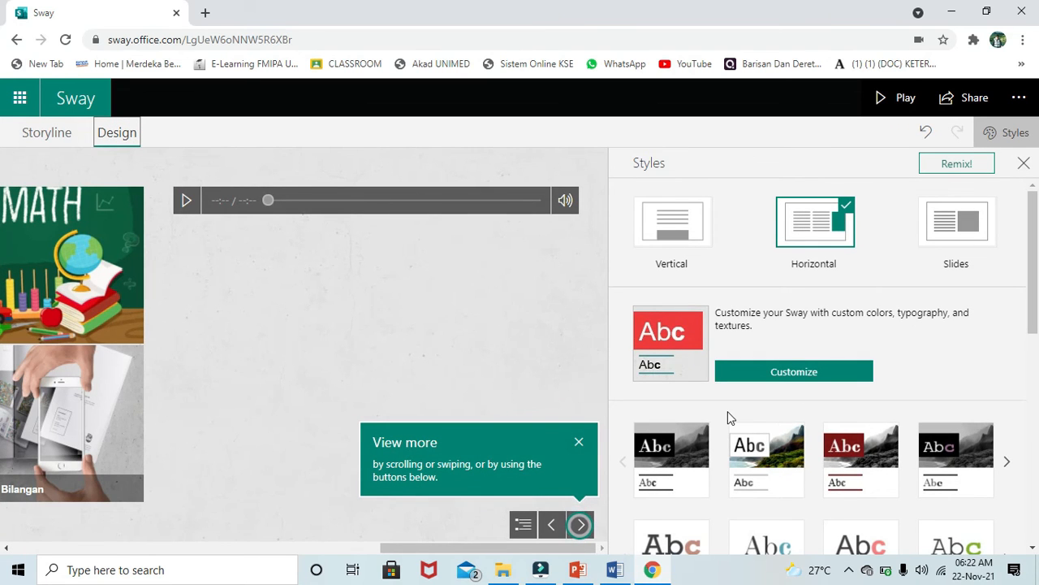
{"action": "scroll", "coordinate": [728, 412], "scroll_direction": "down", "scroll_amount": 3}
{"action": "left_click", "coordinate": [948, 225]}
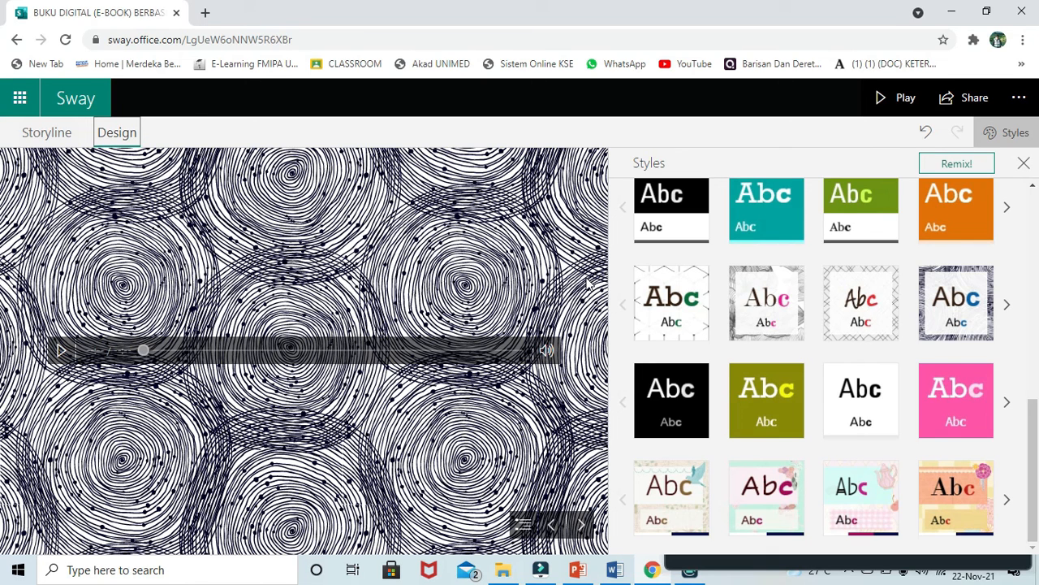
{"action": "left_click", "coordinate": [887, 110]}
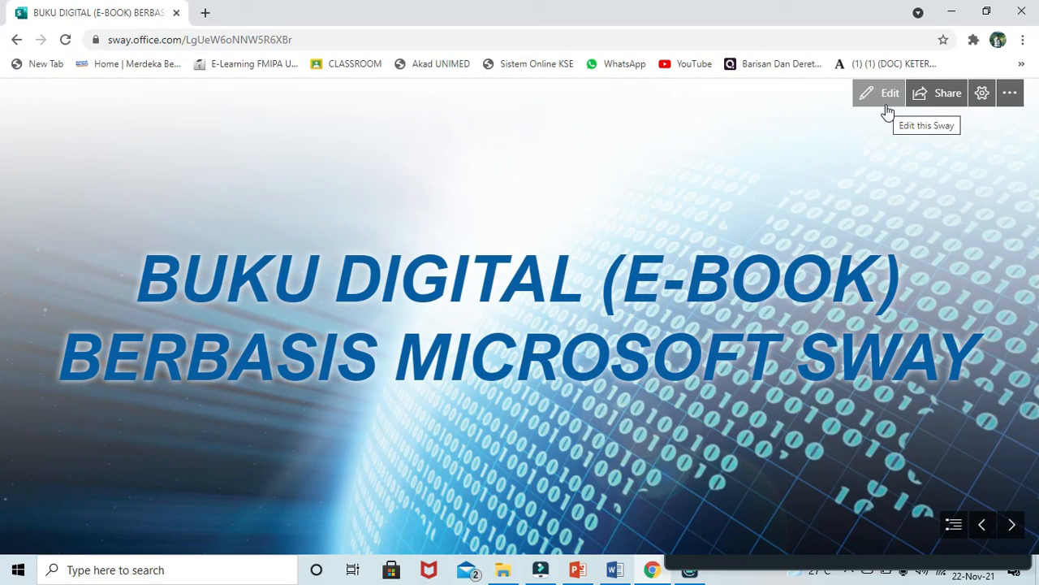
{"action": "left_click", "coordinate": [1015, 528]}
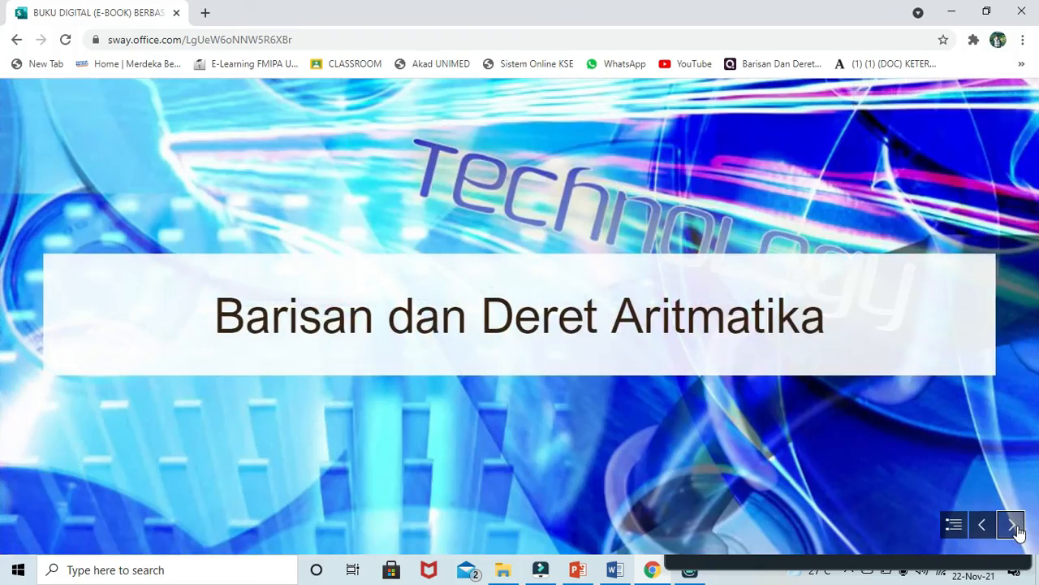
{"action": "left_click", "coordinate": [1015, 528]}
{"action": "left_click", "coordinate": [1013, 525]}
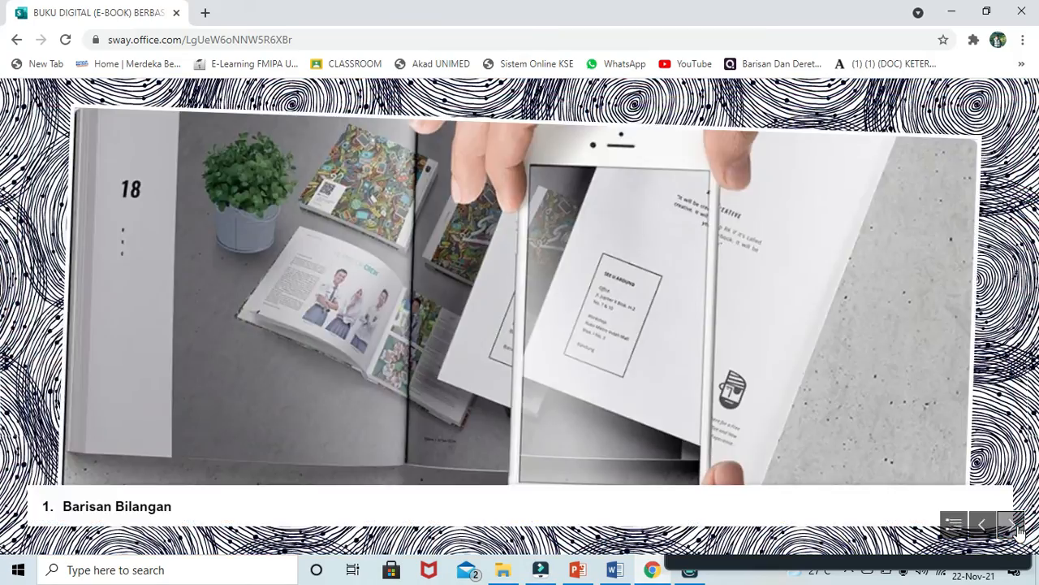
{"action": "left_click", "coordinate": [1012, 524]}
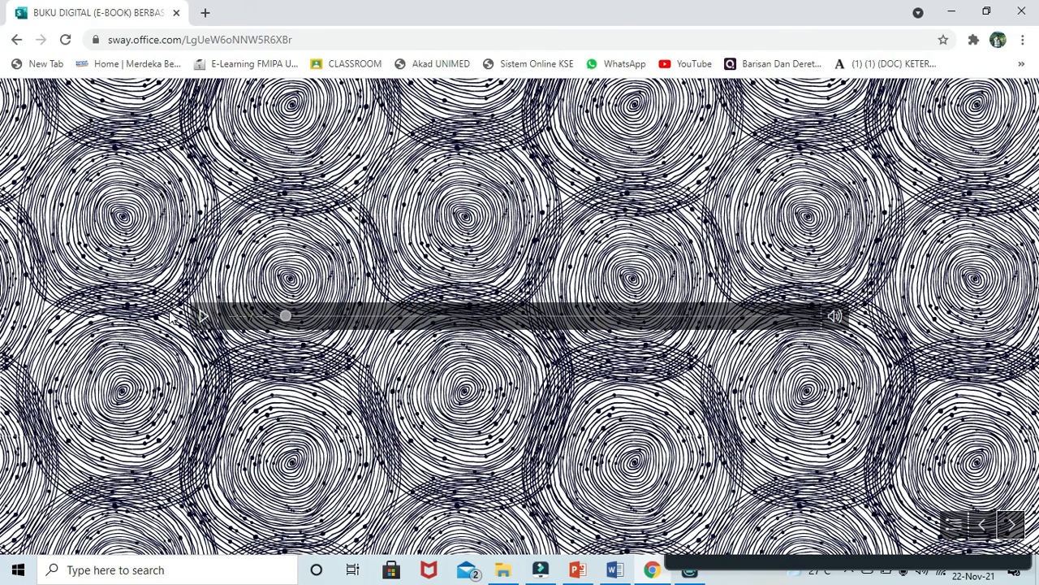
{"action": "left_click", "coordinate": [200, 318]}
{"action": "left_click", "coordinate": [206, 319]}
{"action": "left_click", "coordinate": [206, 320]}
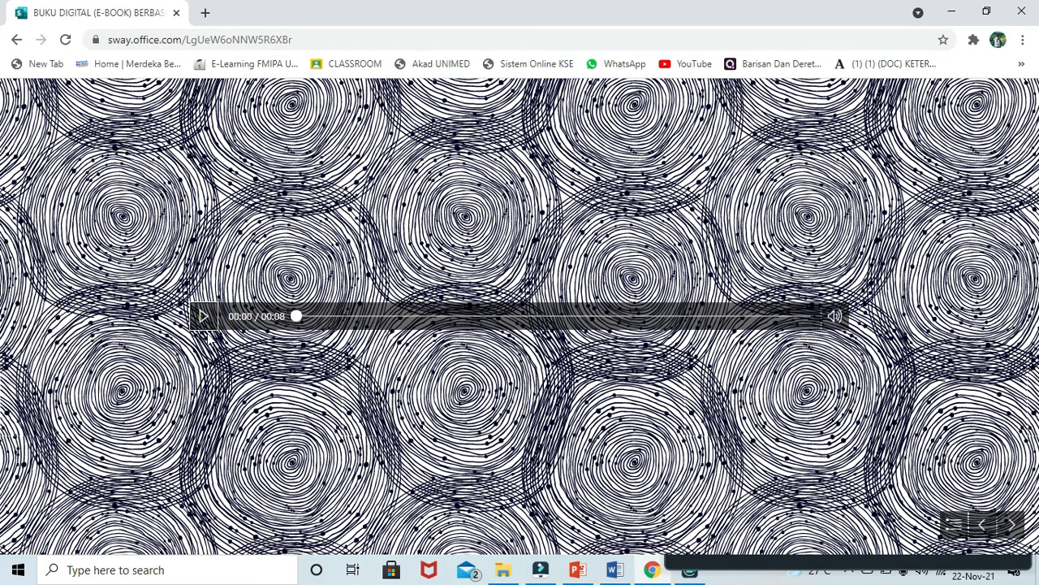
{"action": "left_click", "coordinate": [203, 321]}
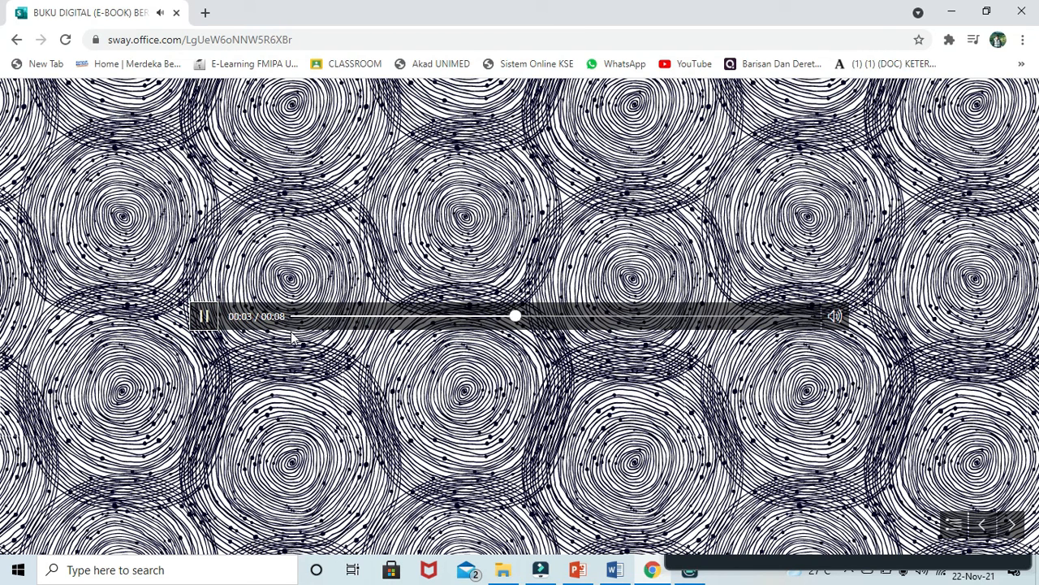
{"action": "left_click", "coordinate": [205, 322]}
{"action": "left_click", "coordinate": [1007, 527]}
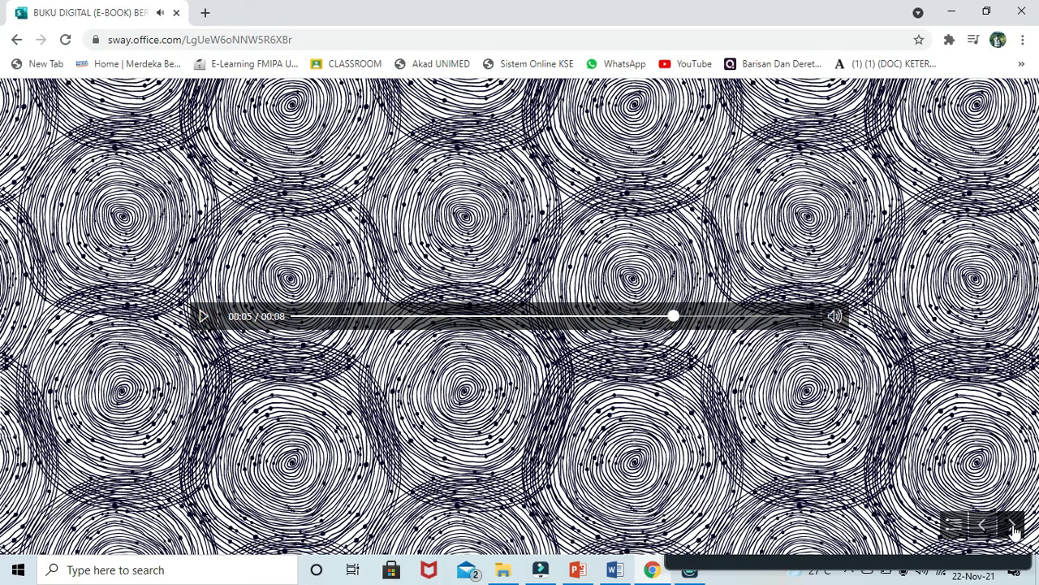
{"action": "left_click", "coordinate": [1007, 526]}
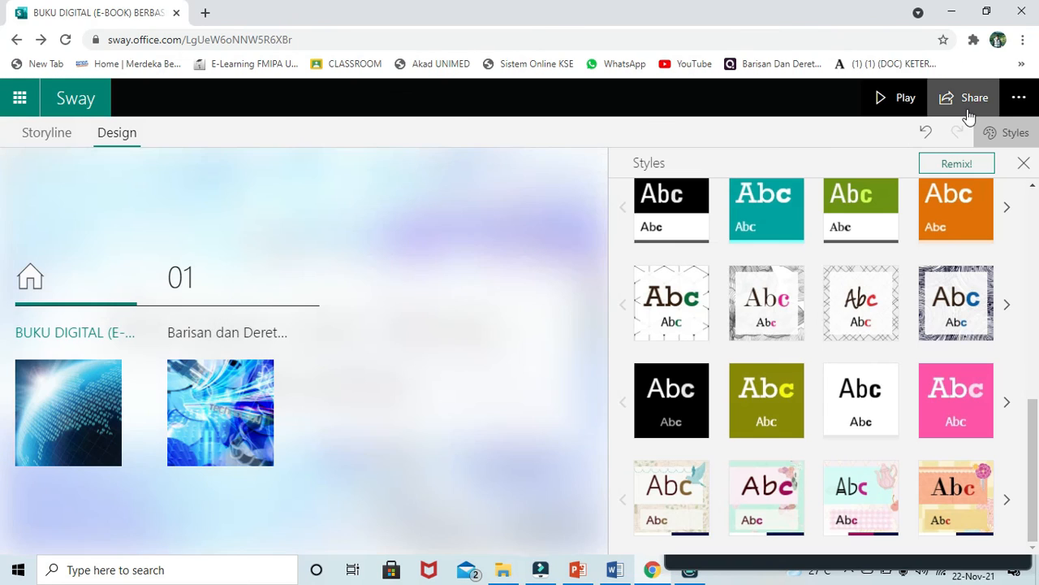
- Open the Share options and copy the e-book's sharing link
{"action": "left_click", "coordinate": [1016, 101]}
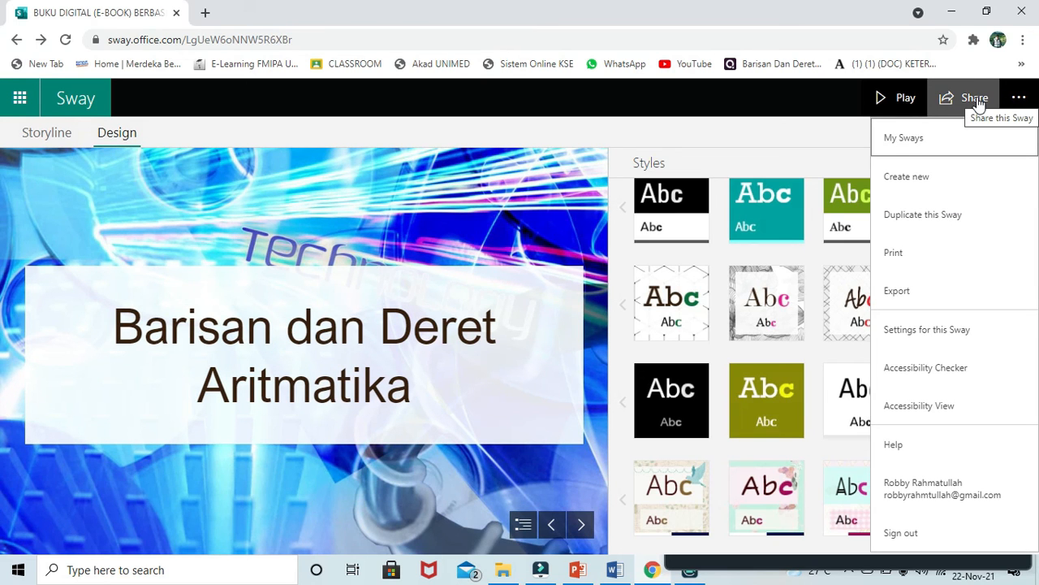
{"action": "left_click", "coordinate": [978, 101]}
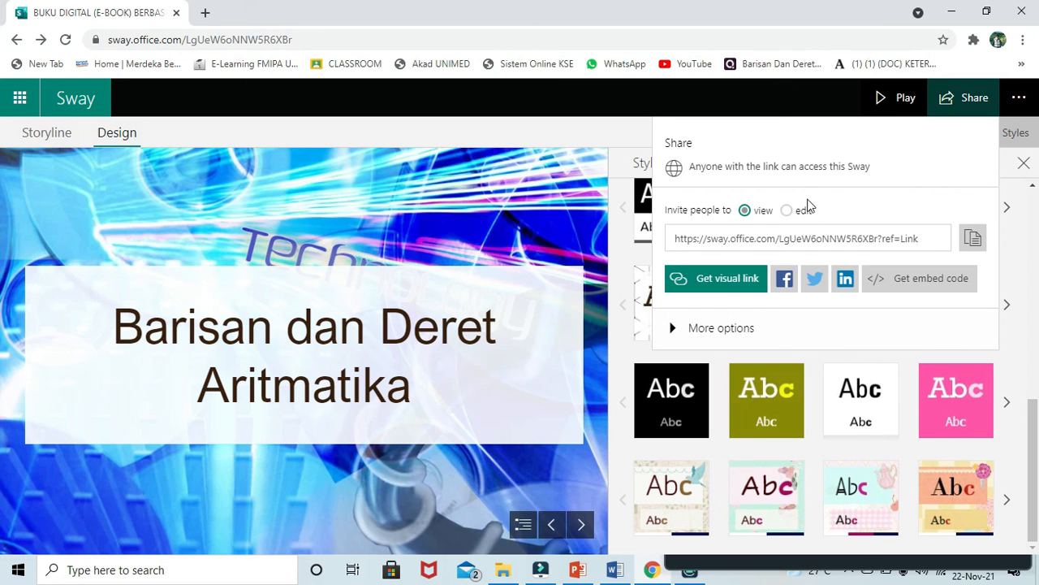
{"action": "left_click", "coordinate": [965, 242]}
- Toggle the link to edit and back to view-only, copy it, and reopen the sharing options
{"action": "left_click", "coordinate": [787, 211]}
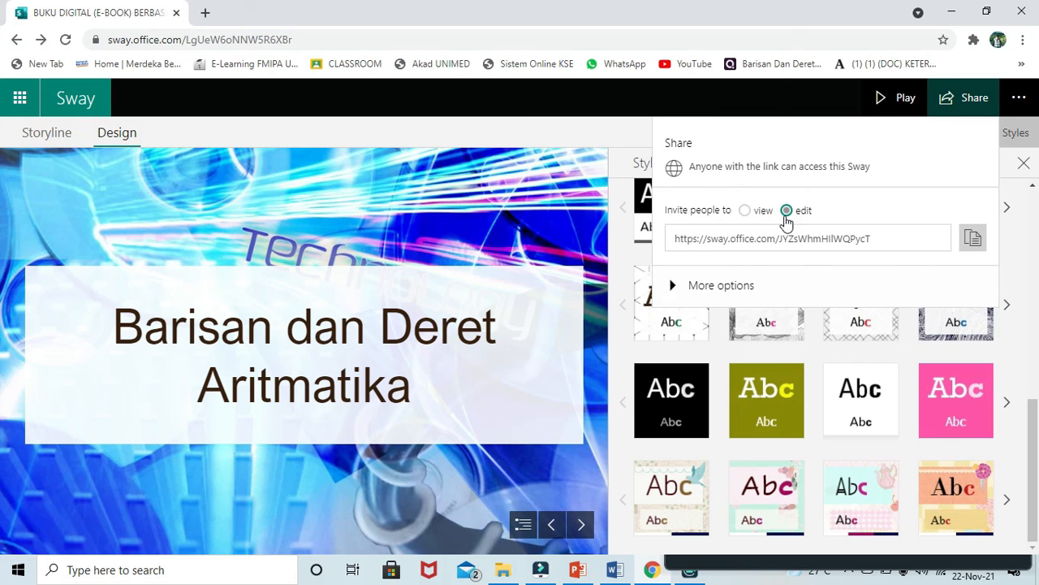
{"action": "left_click", "coordinate": [754, 213]}
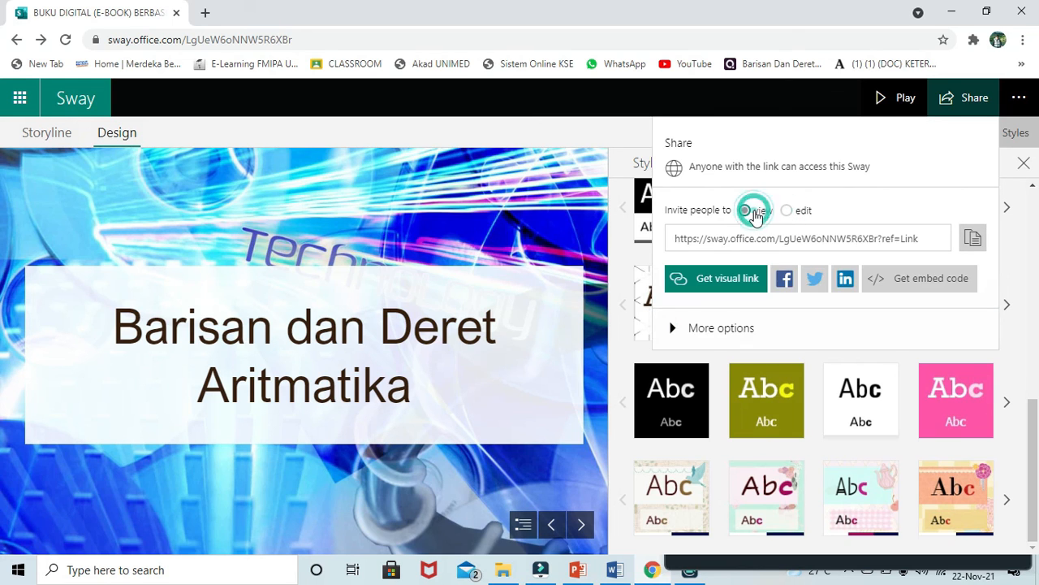
{"action": "left_click", "coordinate": [970, 239]}
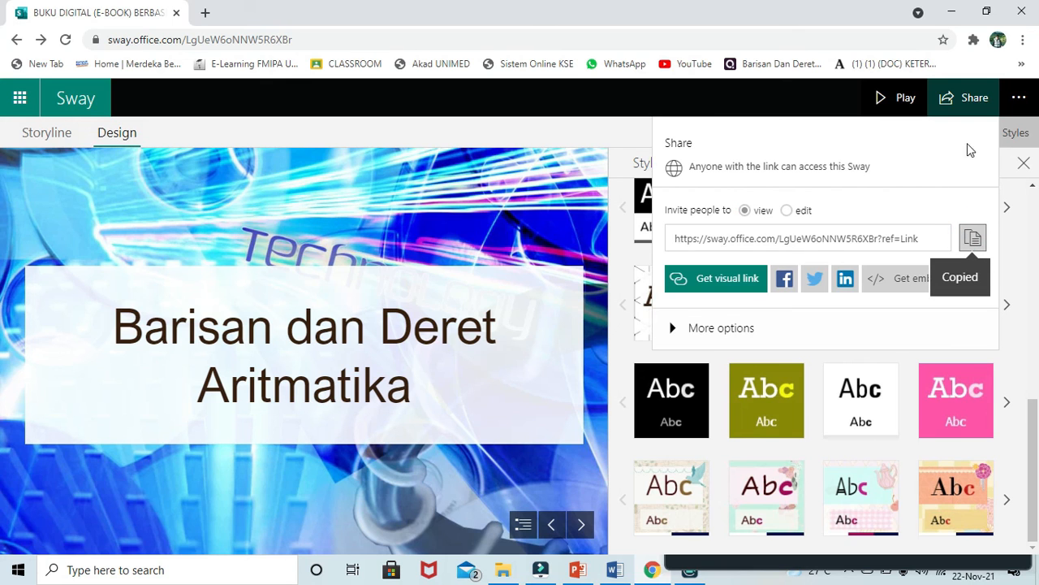
{"action": "left_click", "coordinate": [1028, 111]}
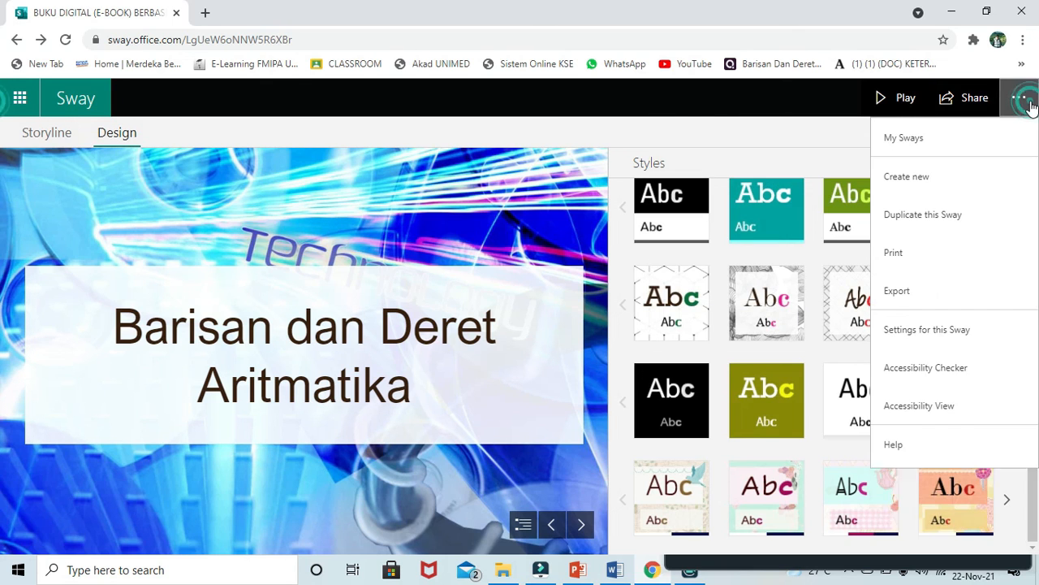
{"action": "left_click", "coordinate": [1019, 99]}
{"action": "left_click", "coordinate": [975, 98]}
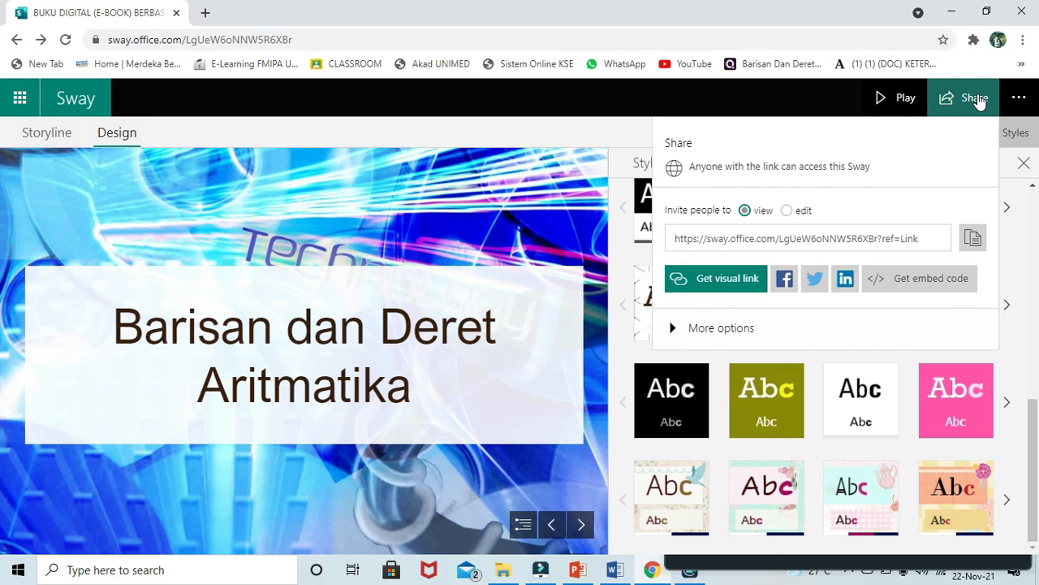